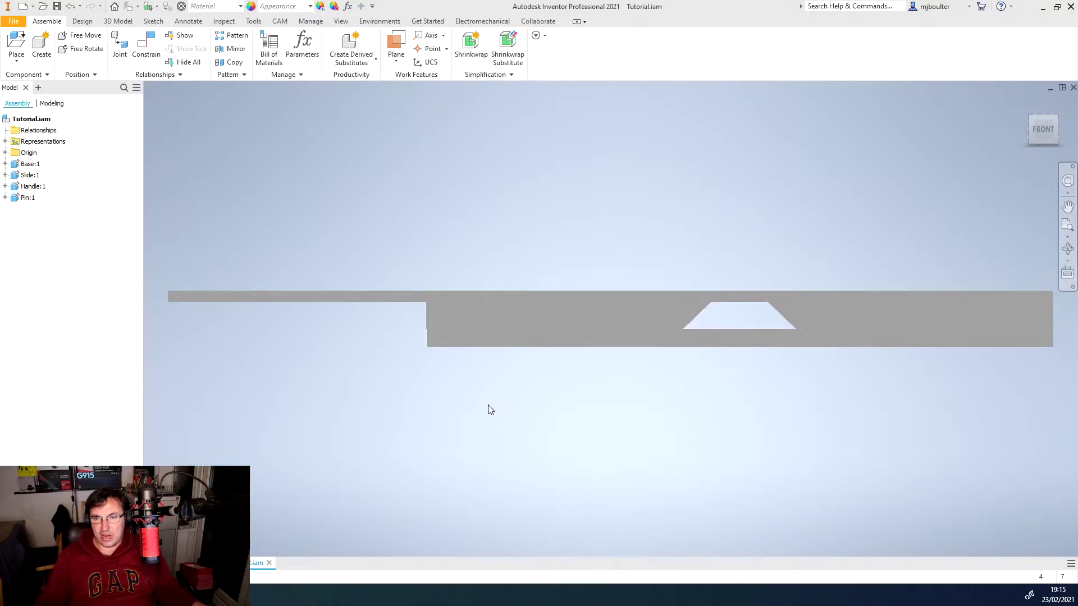
Remove the grounding from the slide, handle and pin components so that only the base remains grounded
{"action": "key", "text": "F6"}
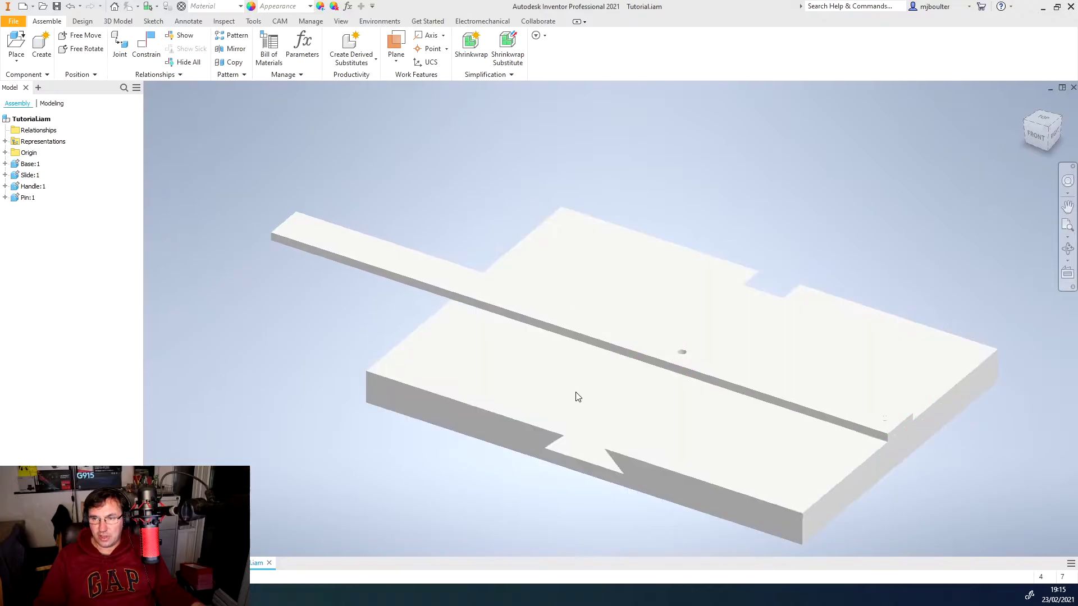
{"action": "left_click", "coordinate": [612, 352]}
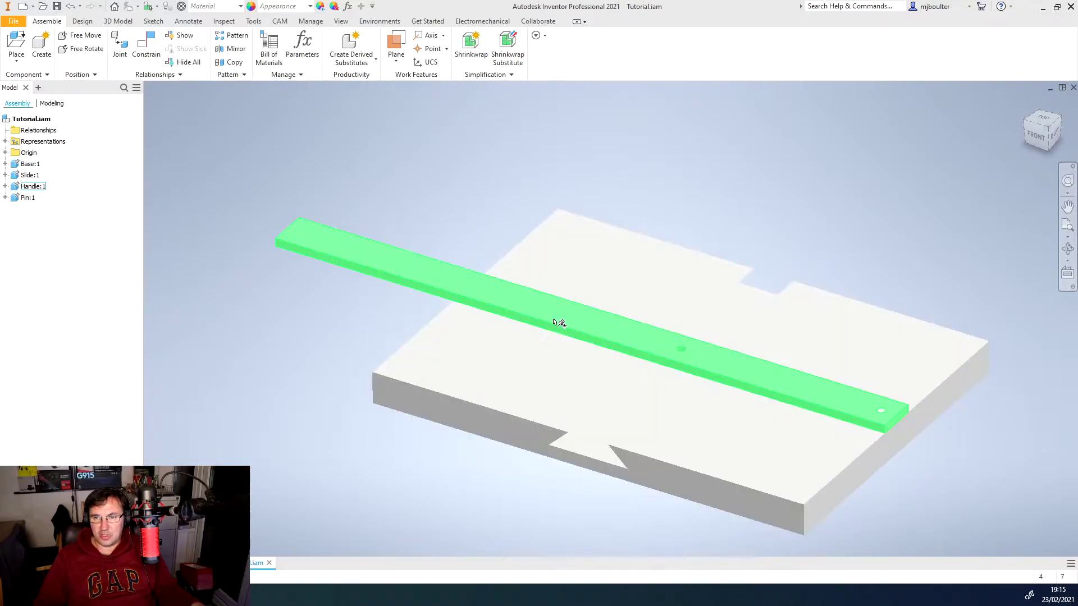
{"action": "left_click", "coordinate": [555, 321]}
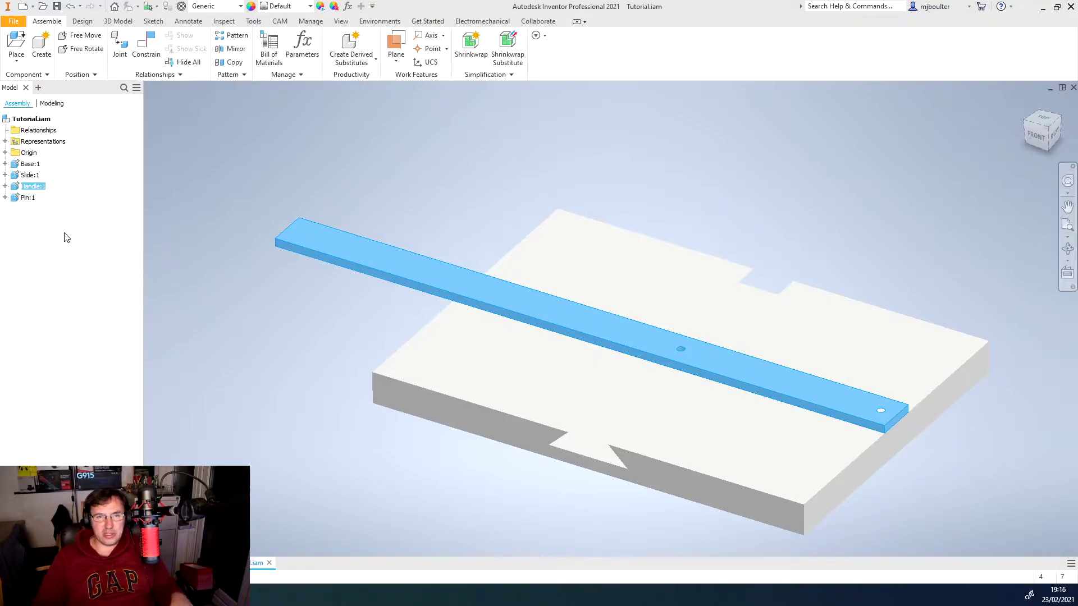
{"action": "left_click", "coordinate": [29, 175]}
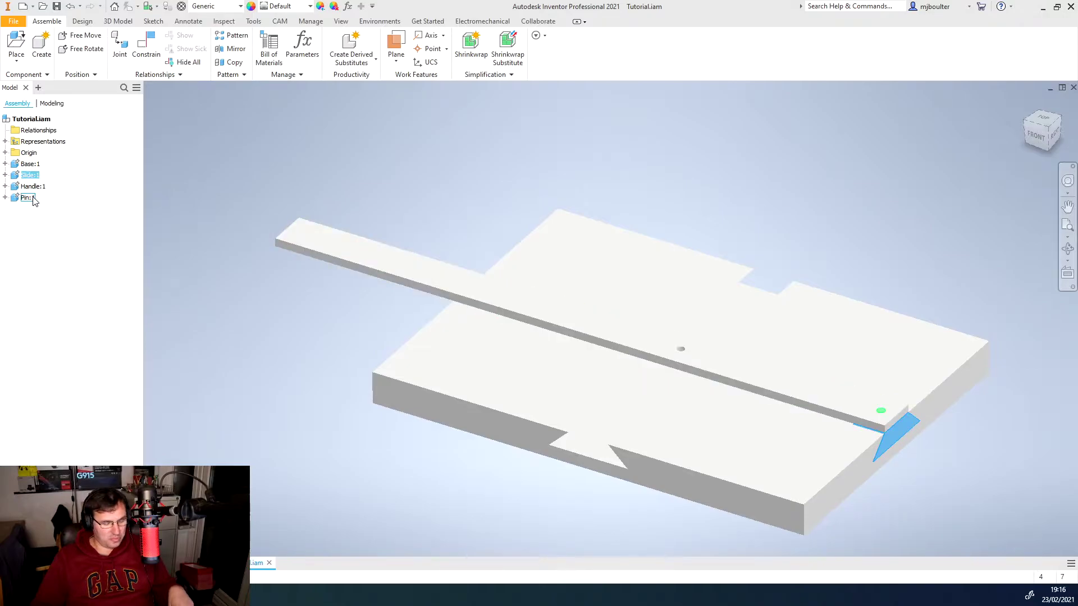
{"action": "left_click", "coordinate": [28, 198], "text": "shift"}
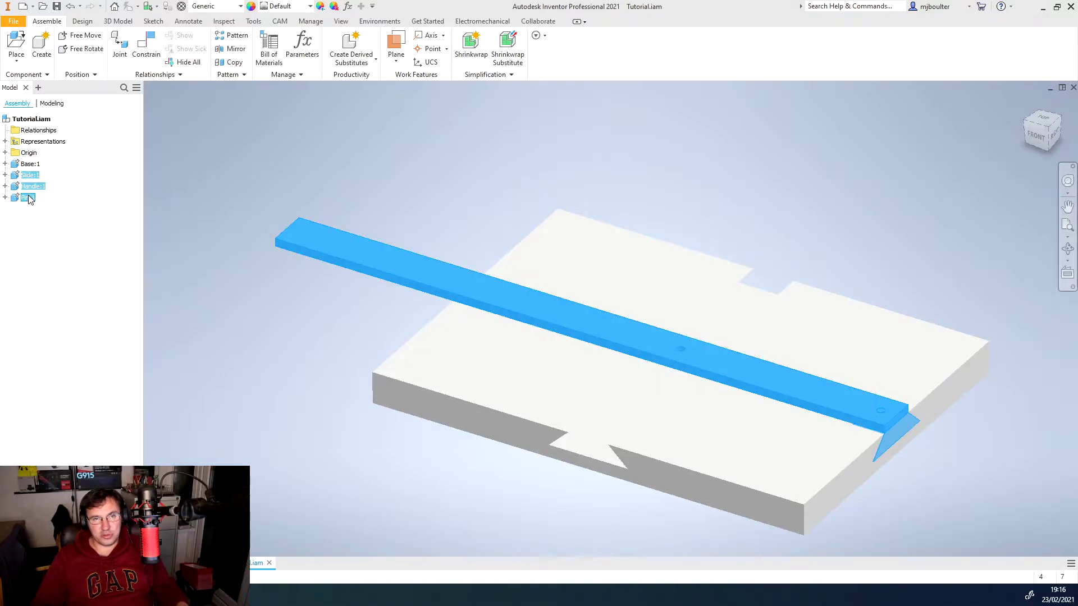
{"action": "right_click", "coordinate": [30, 201]}
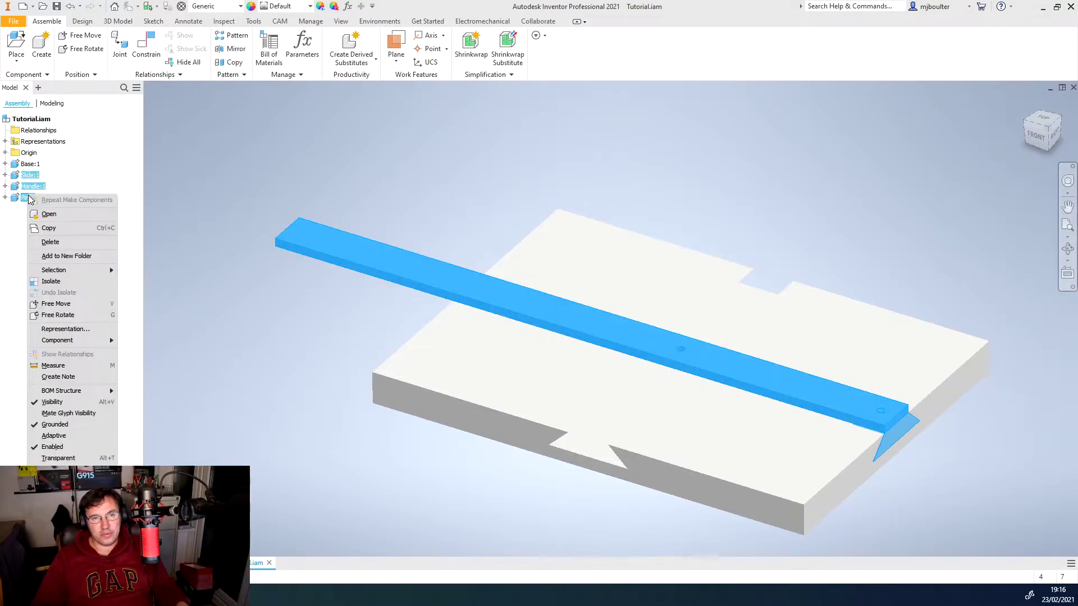
{"action": "left_click", "coordinate": [52, 425]}
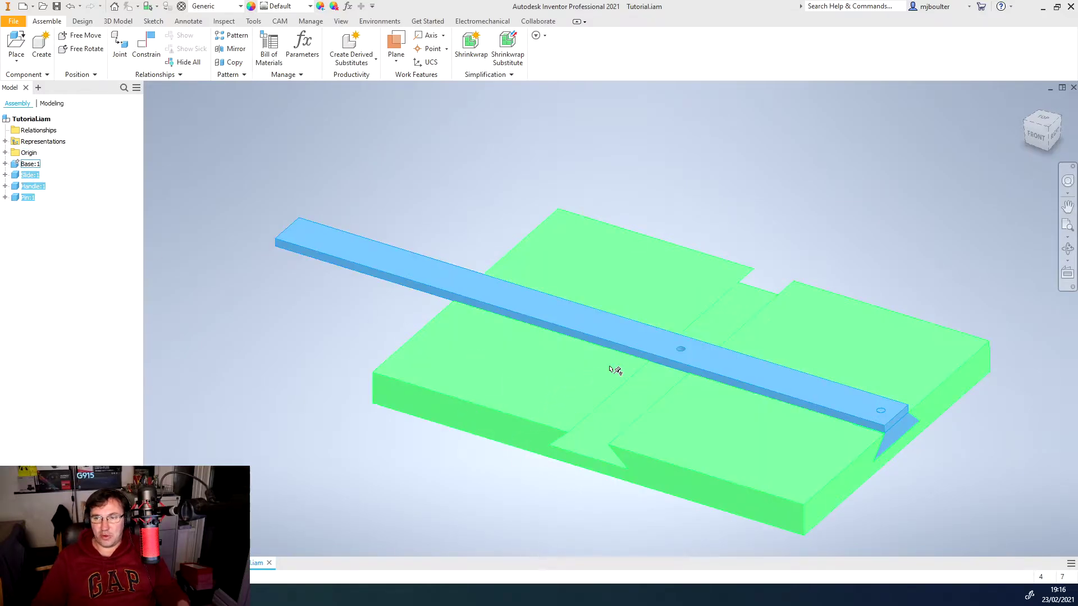
Move the handle above the base, and set the pin and the slide apart beyond the base's end
{"action": "left_click_drag", "start_coordinate": [644, 350], "coordinate": [656, 130]}
{"action": "left_click_drag", "start_coordinate": [880, 413], "coordinate": [996, 220]}
{"action": "left_click_drag", "start_coordinate": [880, 430], "coordinate": [969, 446]}
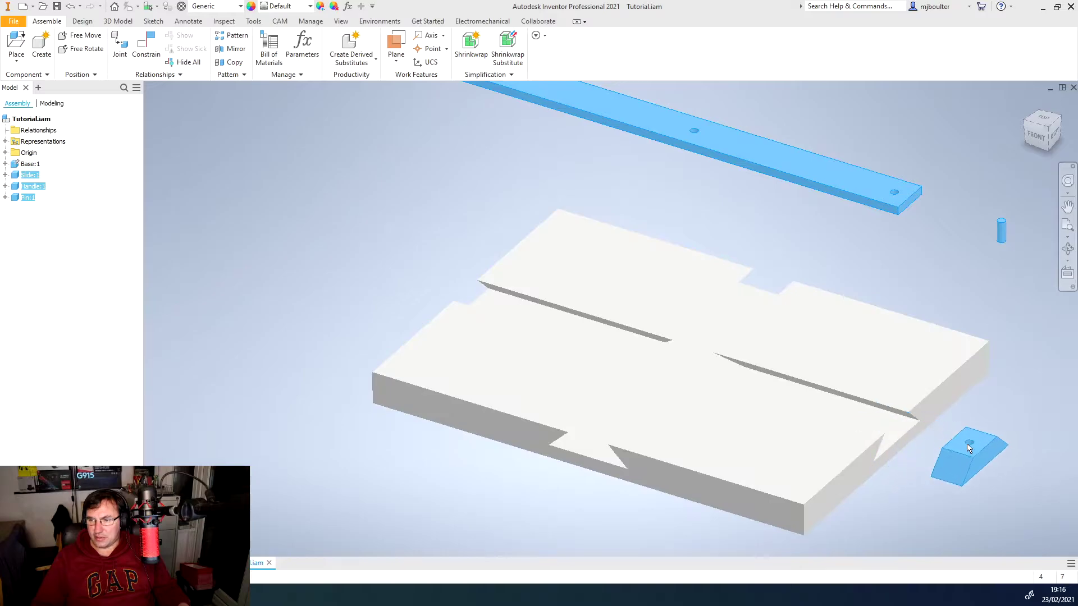
{"action": "scroll", "coordinate": [892, 448], "scroll_direction": "up", "scroll_amount": 5}
{"action": "scroll", "coordinate": [879, 443], "scroll_direction": "down", "scroll_amount": 5}
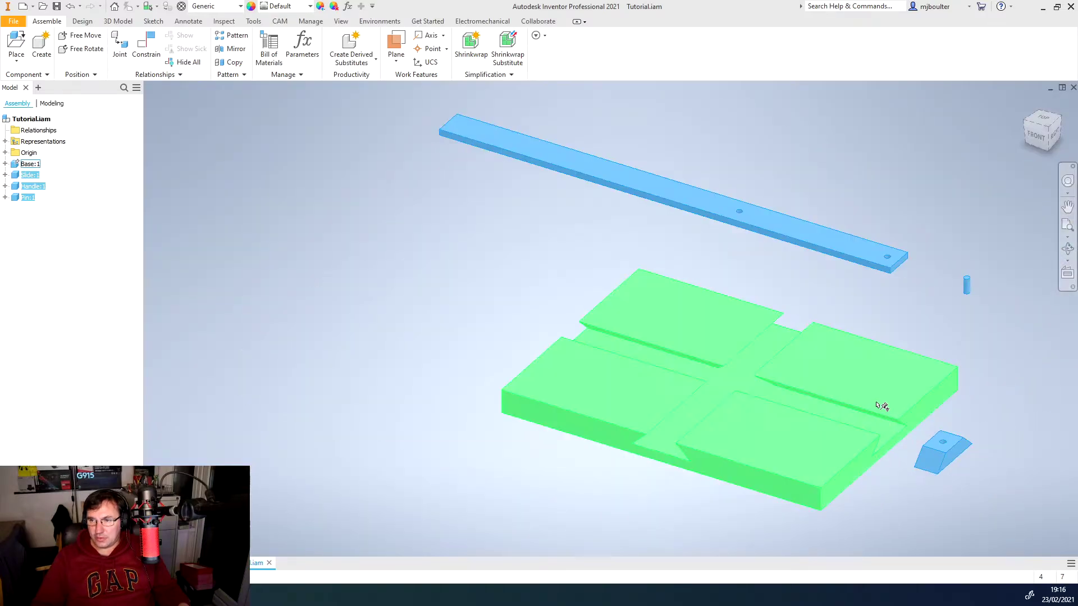
{"action": "scroll", "coordinate": [881, 406], "scroll_direction": "down", "scroll_amount": 2}
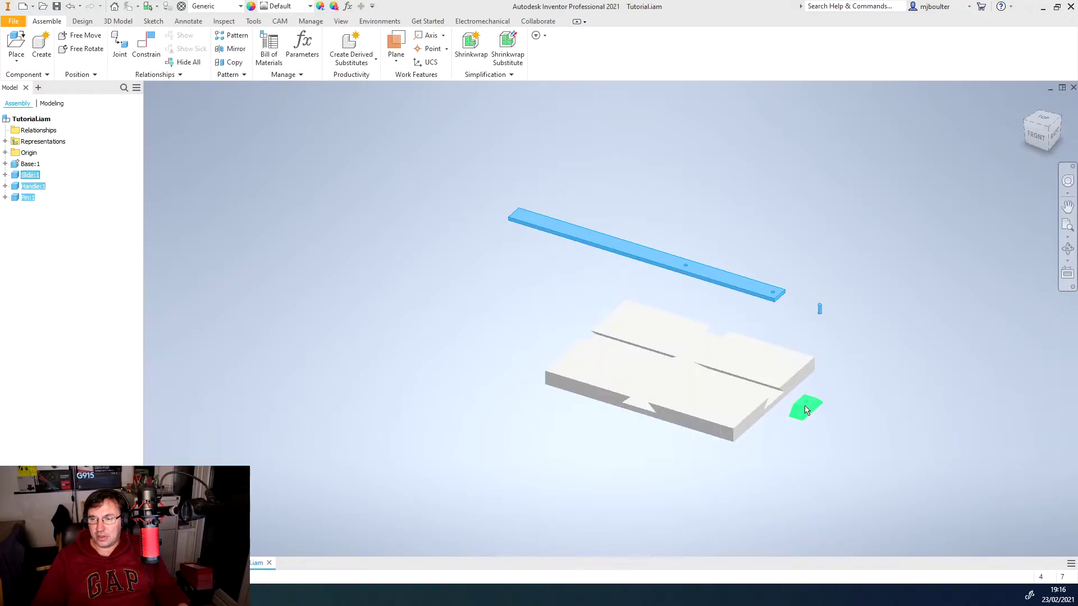
{"action": "left_click", "coordinate": [847, 404]}
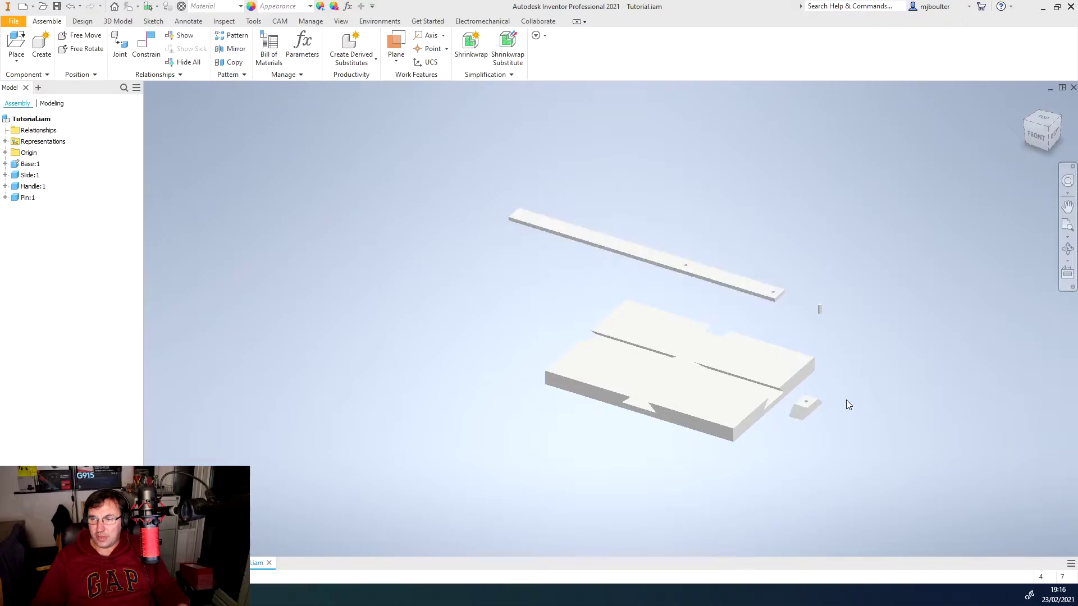
Duplicate the pin and place the copy in the empty space on the opposite side of the base
{"action": "left_click", "coordinate": [820, 309]}
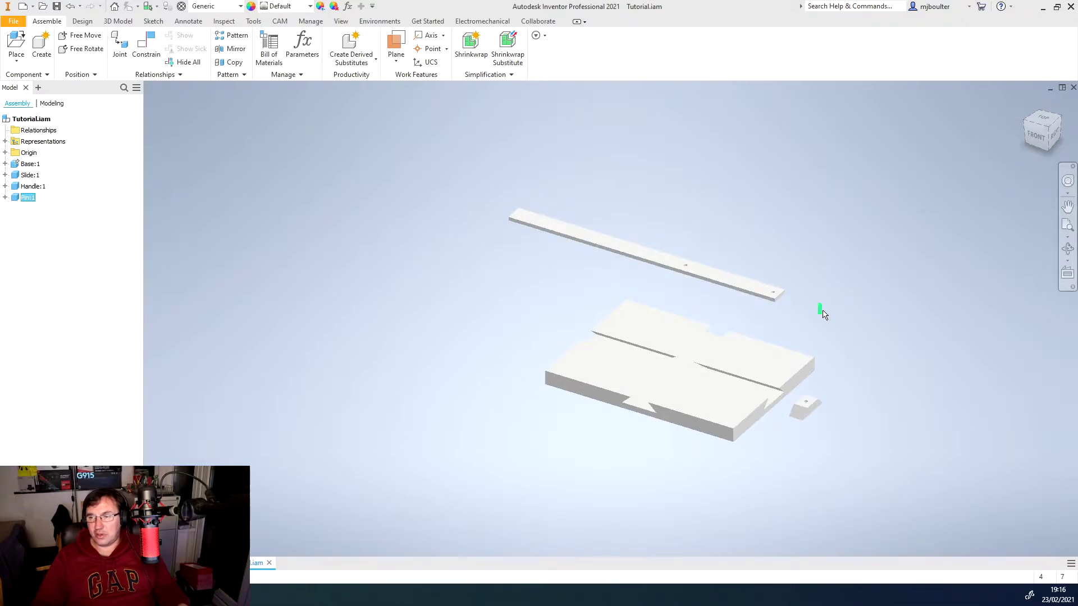
{"action": "right_click", "coordinate": [821, 311]}
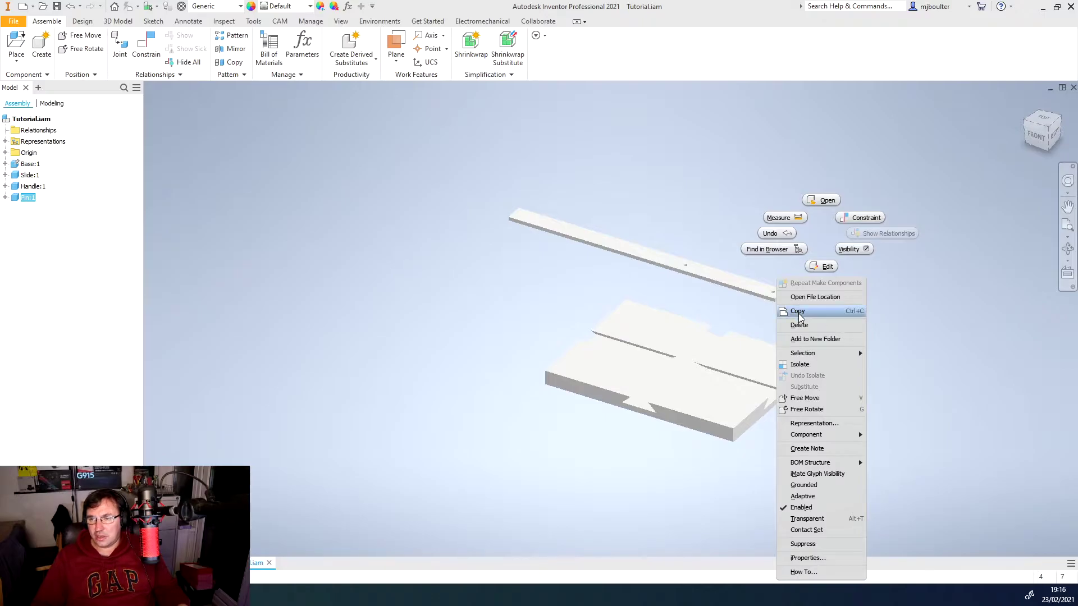
{"action": "left_click", "coordinate": [798, 312]}
{"action": "right_click", "coordinate": [356, 361]}
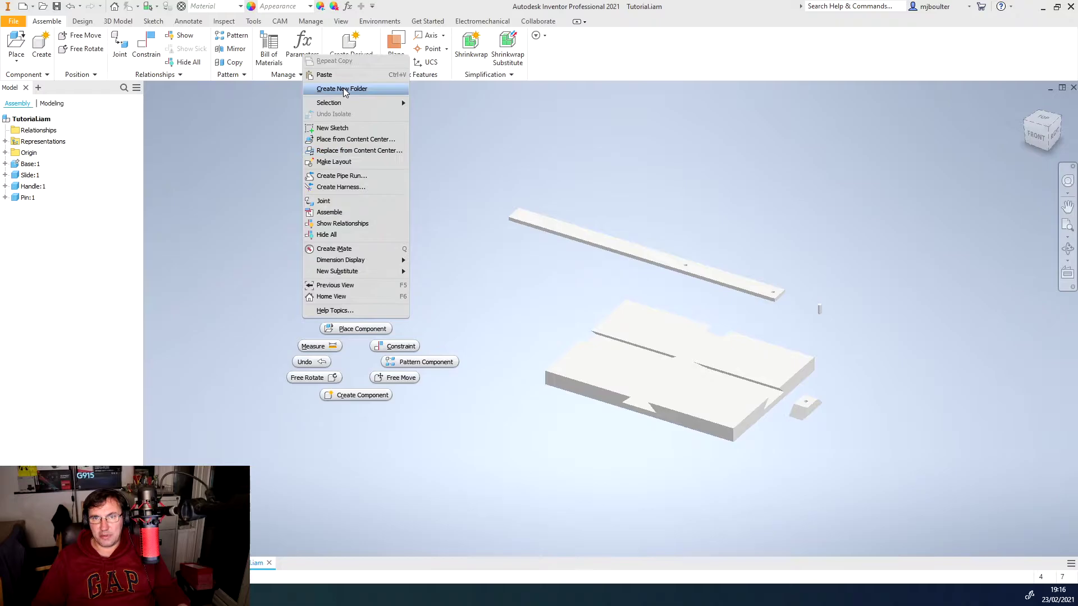
{"action": "left_click", "coordinate": [324, 74]}
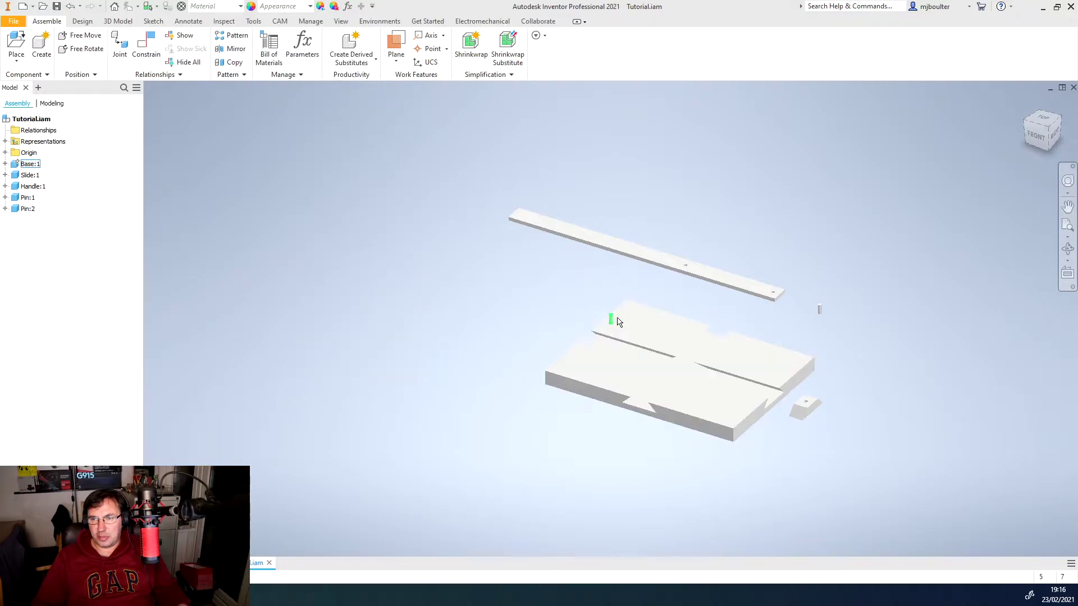
{"action": "left_click", "coordinate": [445, 311]}
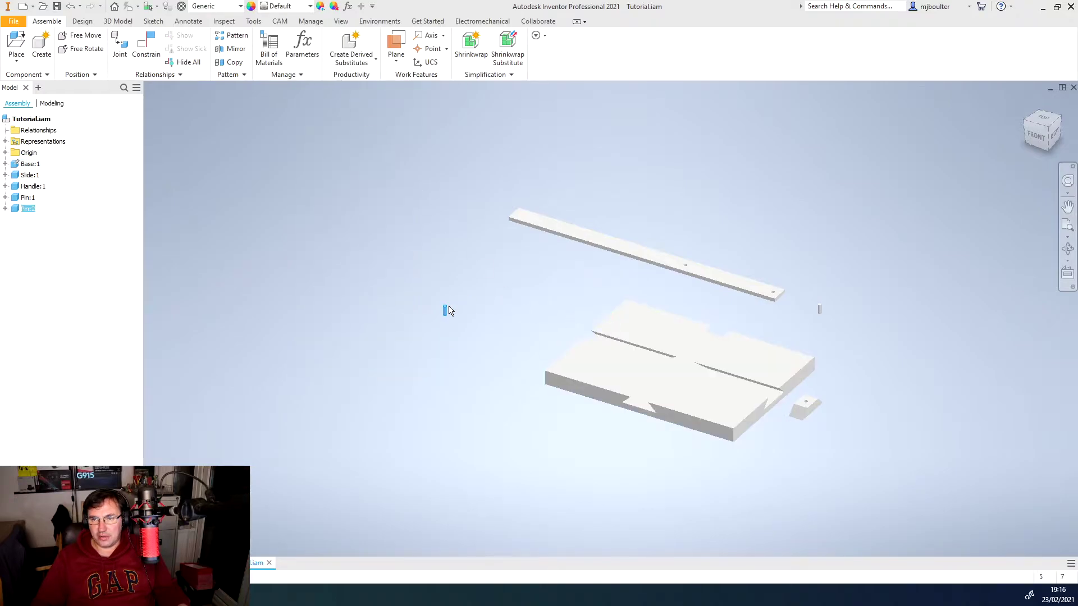
Duplicate the slide and place the copy in front of the base, on the side opposite the original
{"action": "right_click", "coordinate": [809, 408]}
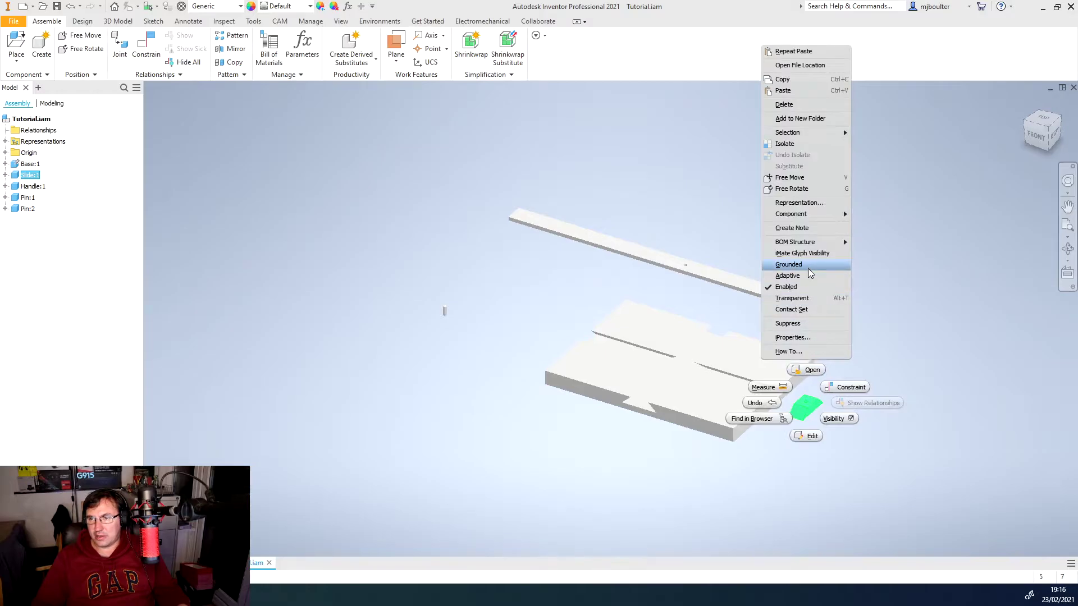
{"action": "left_click", "coordinate": [786, 79]}
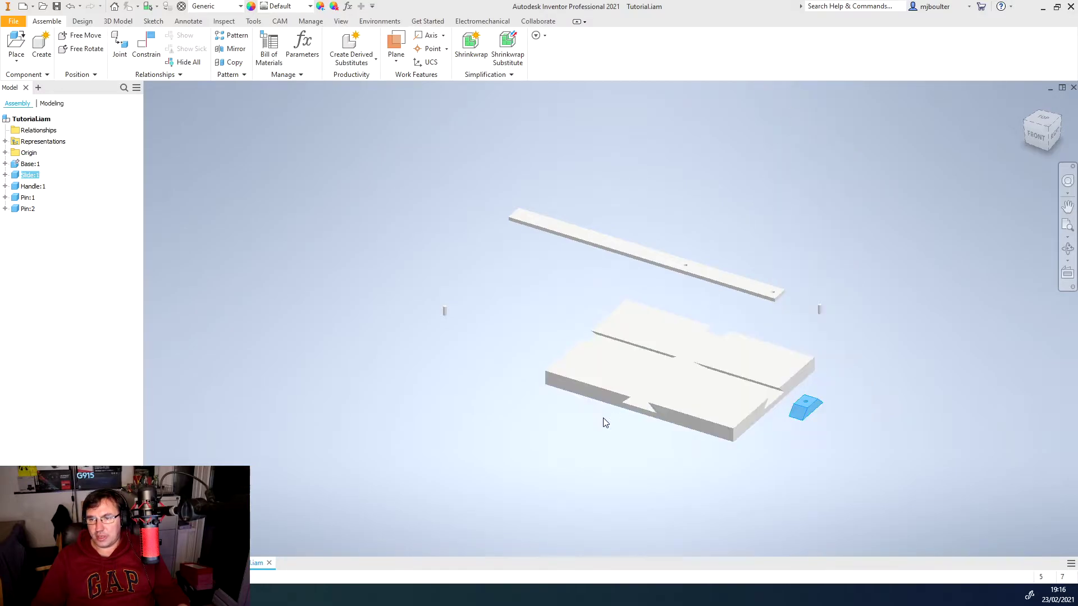
{"action": "left_click", "coordinate": [525, 447]}
{"action": "right_click", "coordinate": [522, 445]}
{"action": "left_click", "coordinate": [489, 159]}
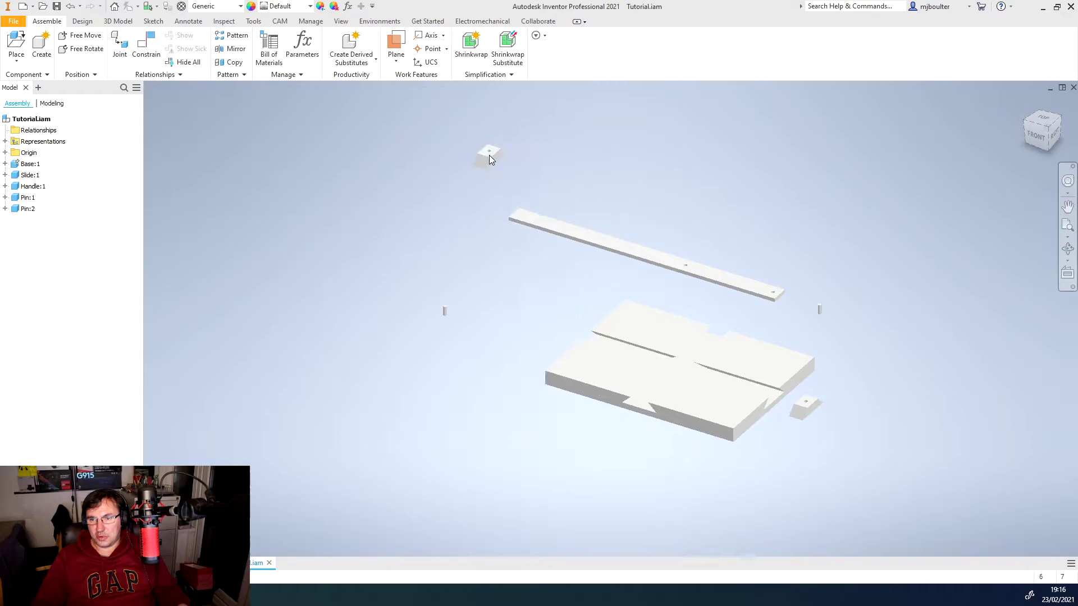
{"action": "left_click_drag", "start_coordinate": [490, 158], "coordinate": [487, 435]}
{"action": "left_click", "coordinate": [562, 435]}
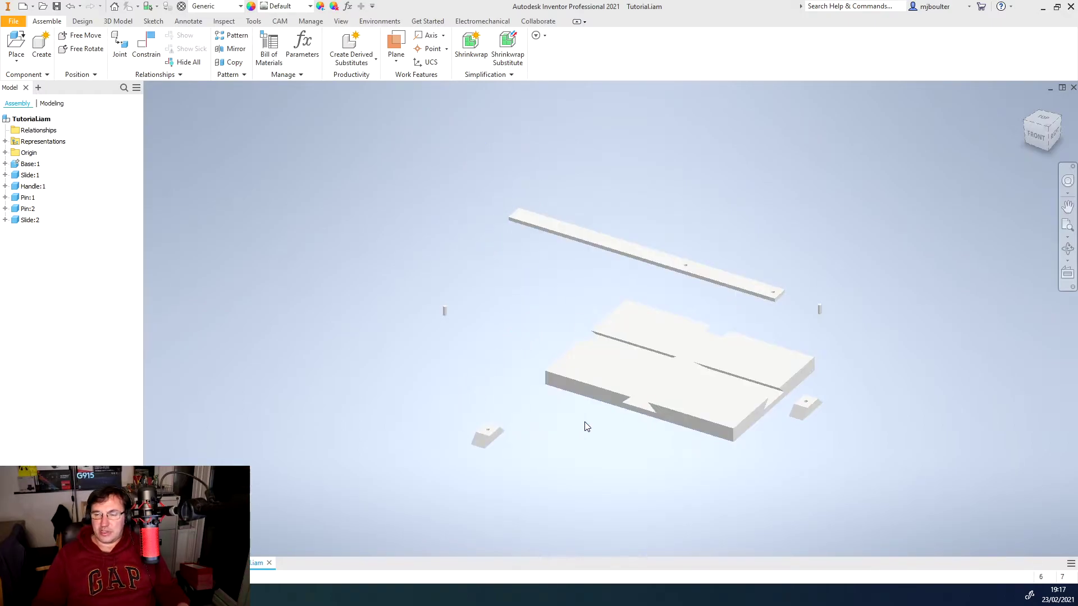
{"action": "left_click", "coordinate": [633, 358]}
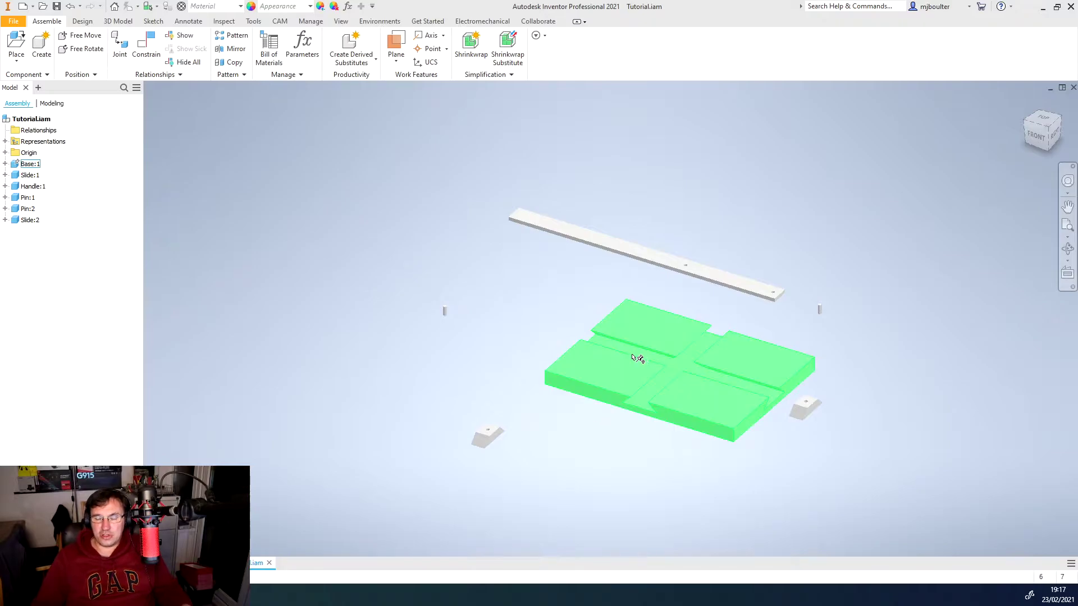
{"action": "left_click", "coordinate": [533, 357]}
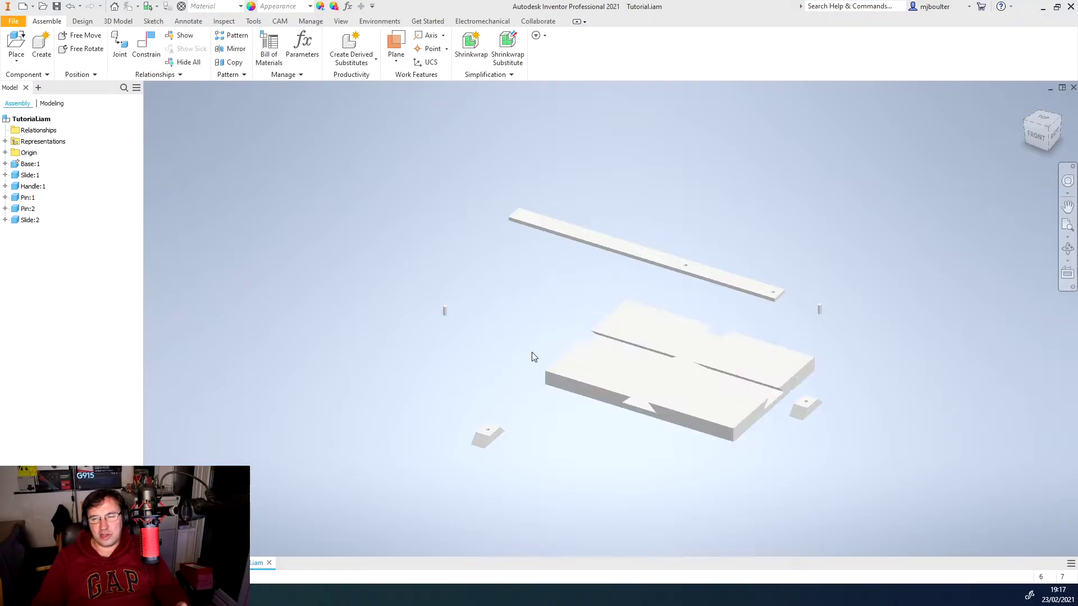
{"action": "left_click", "coordinate": [633, 353]}
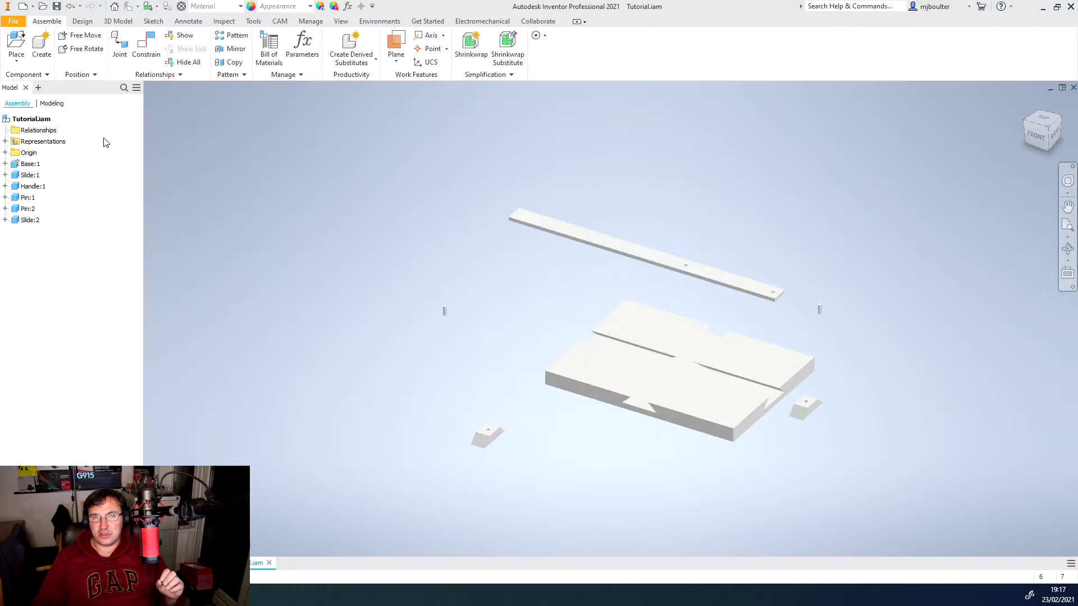
Examine the joint types of the Joint command and the options of the Constrain command without placing any relationship
{"action": "left_click", "coordinate": [120, 54]}
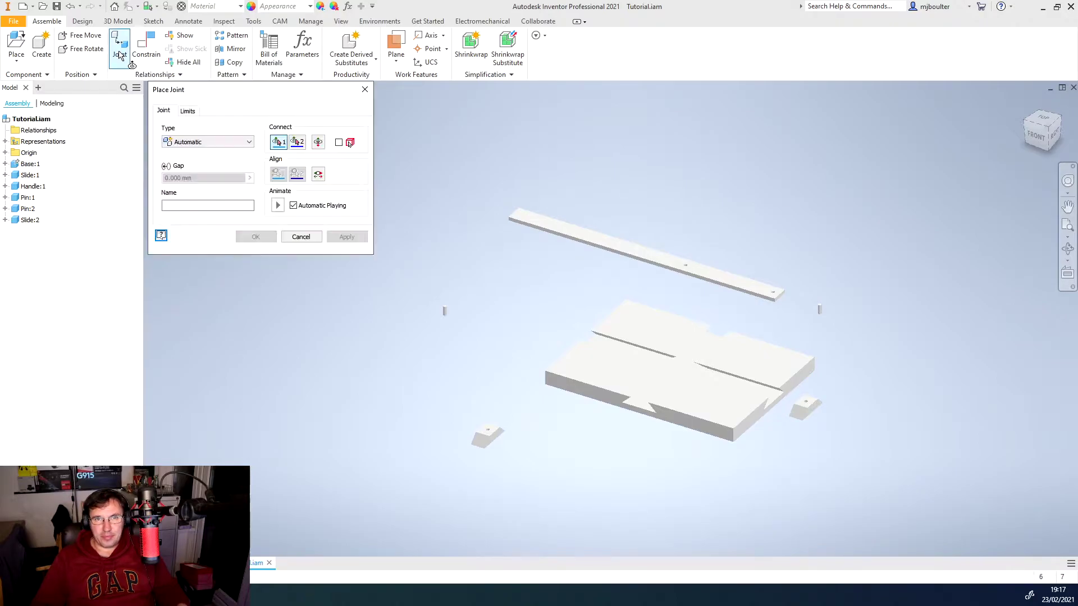
{"action": "left_click_drag", "start_coordinate": [230, 100], "coordinate": [260, 127]}
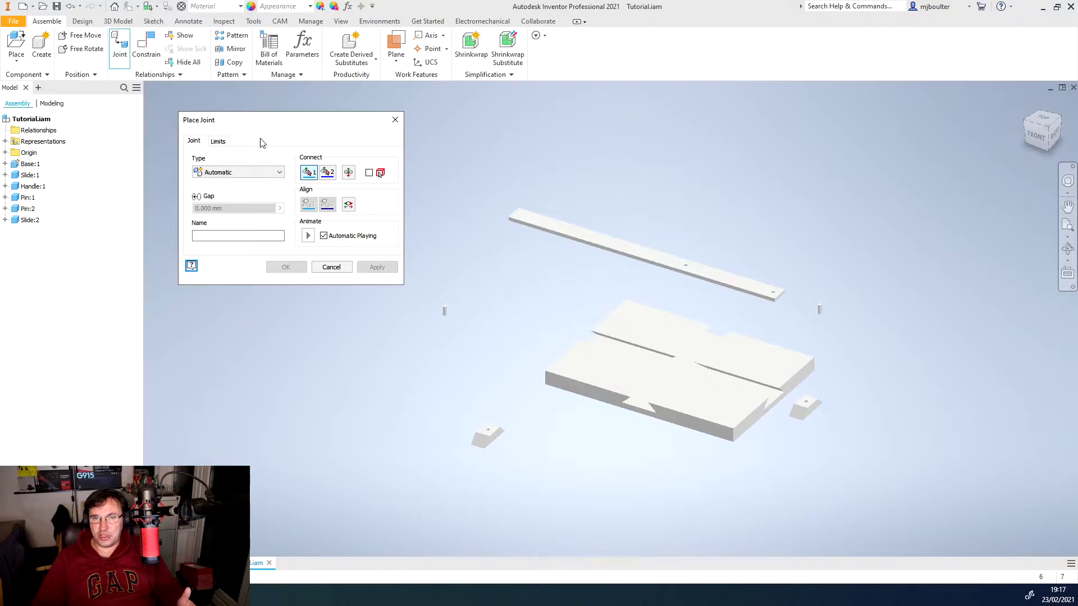
{"action": "left_click", "coordinate": [280, 172]}
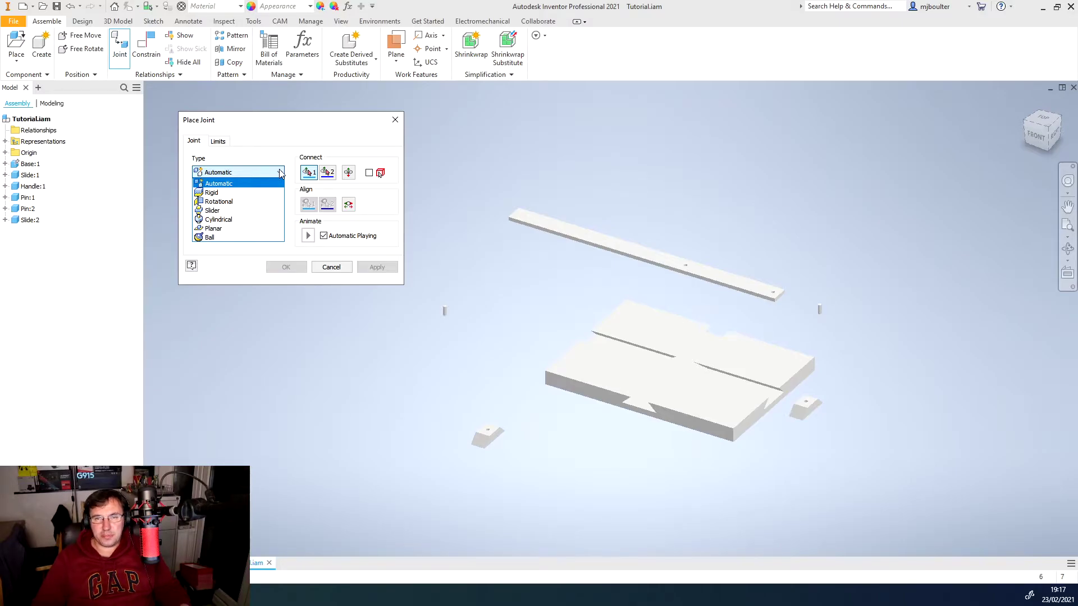
{"action": "left_click", "coordinate": [280, 173]}
{"action": "left_click", "coordinate": [331, 267]}
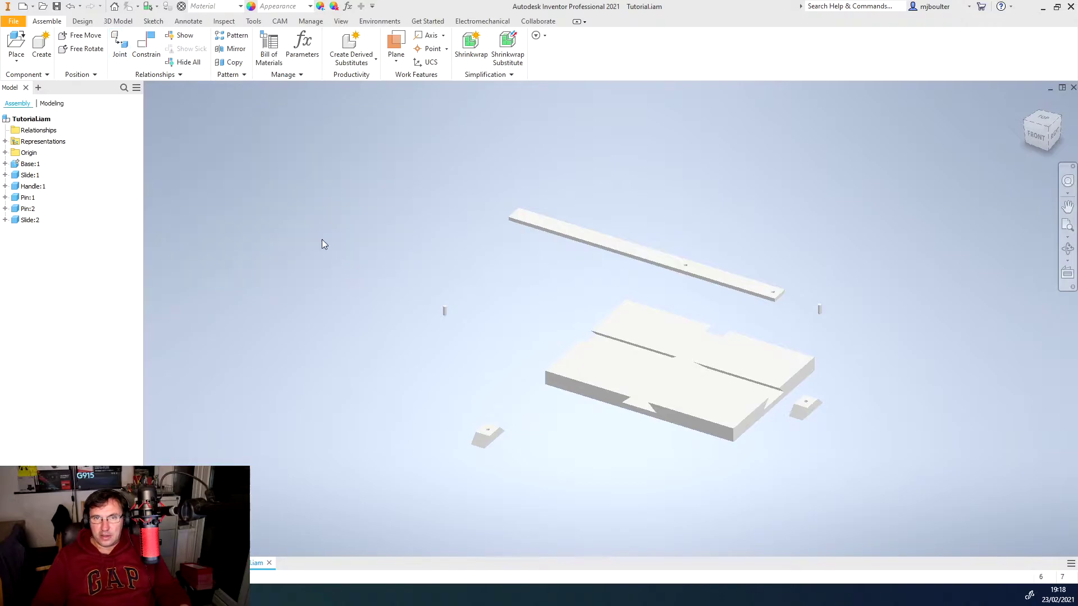
{"action": "left_click", "coordinate": [149, 47]}
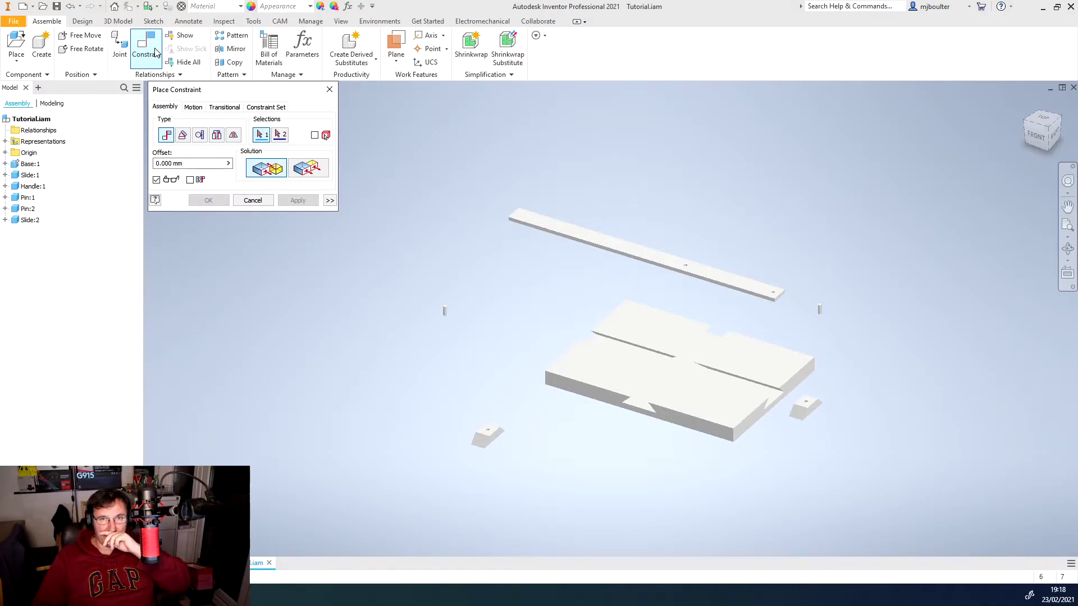
{"action": "left_click_drag", "start_coordinate": [194, 92], "coordinate": [262, 106]}
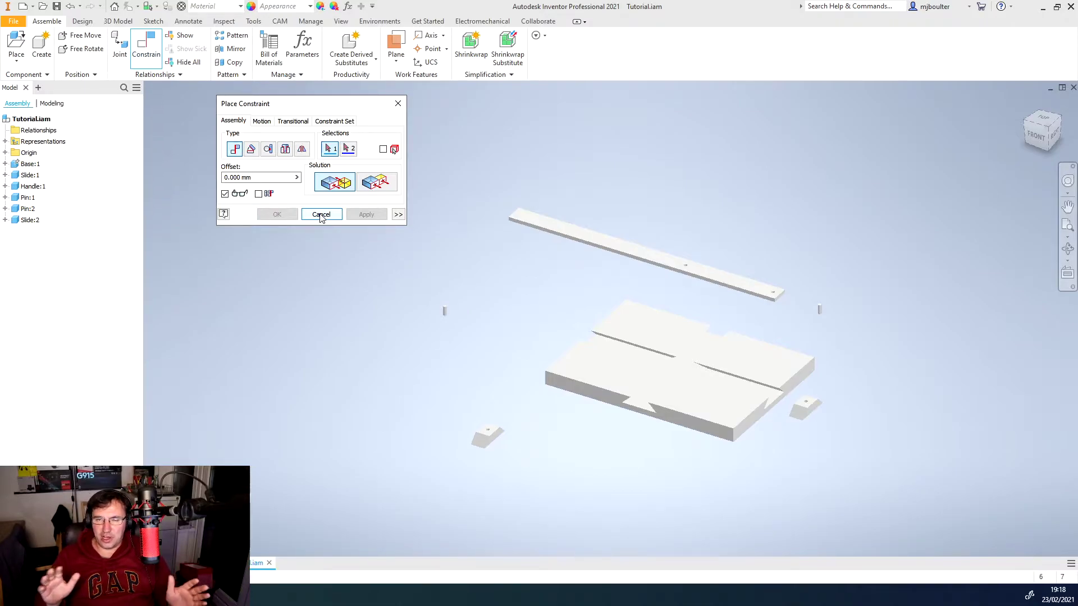
{"action": "left_click", "coordinate": [318, 215]}
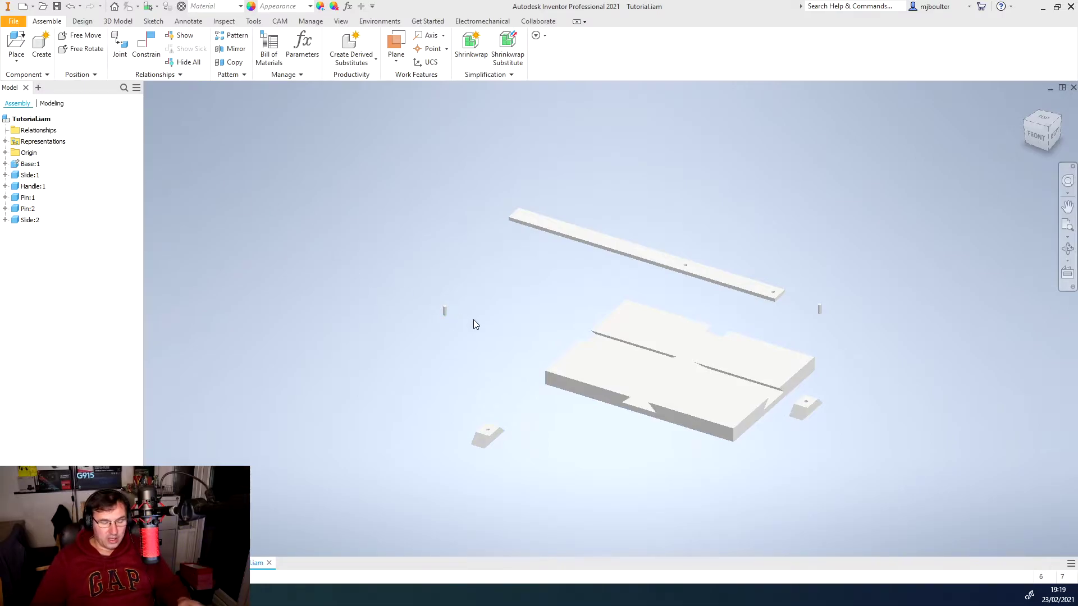
Examine the origin planes, axes and center point of the assembly and of the base component
{"action": "scroll", "coordinate": [556, 393], "scroll_direction": "up", "scroll_amount": 3}
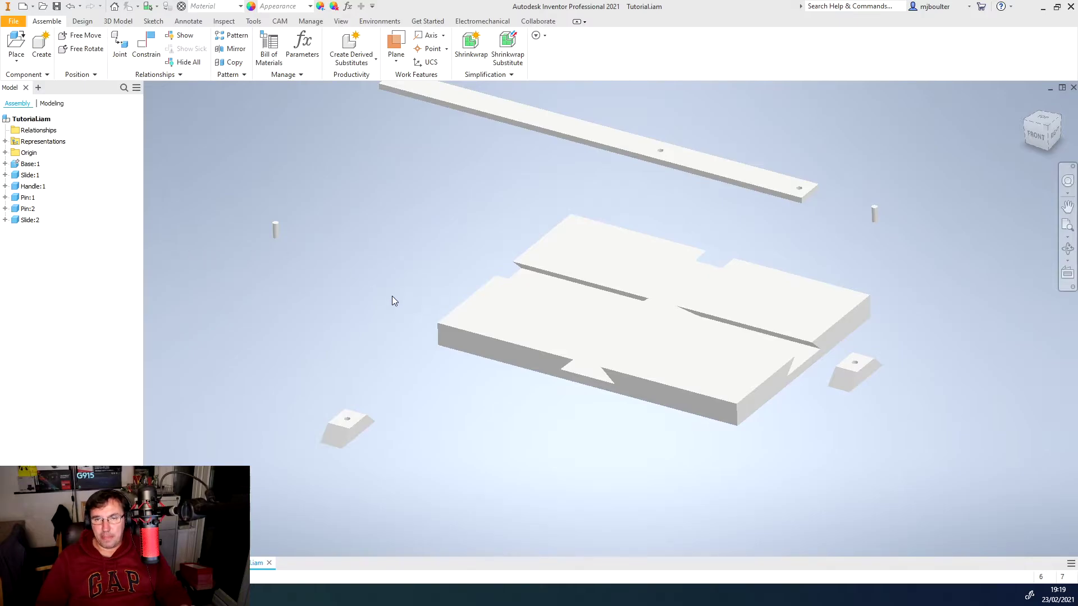
{"action": "left_click", "coordinate": [5, 153]}
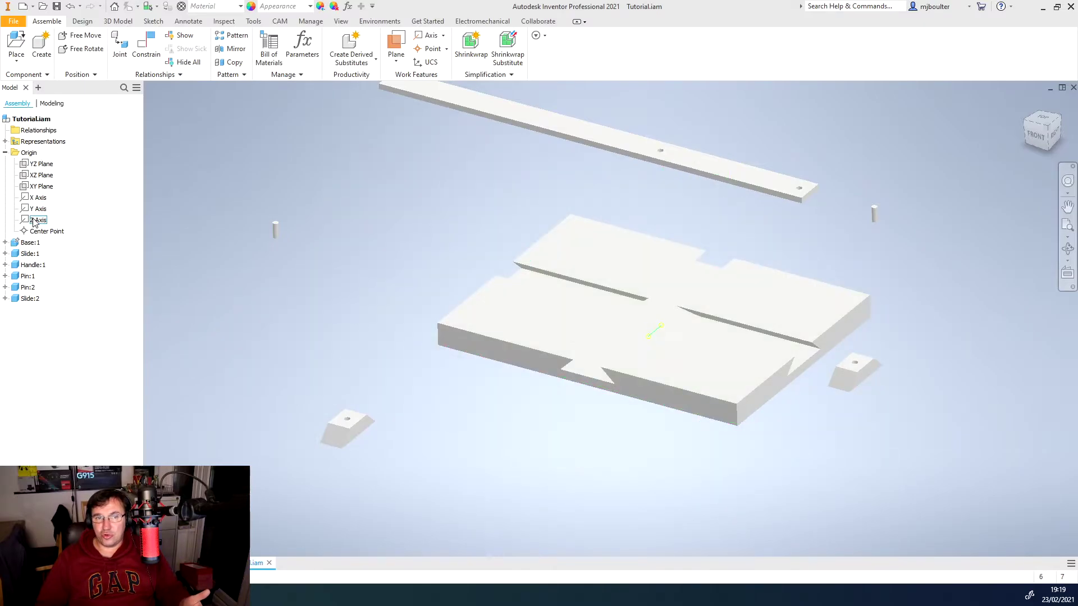
{"action": "left_click", "coordinate": [5, 153]}
{"action": "left_click", "coordinate": [5, 164]}
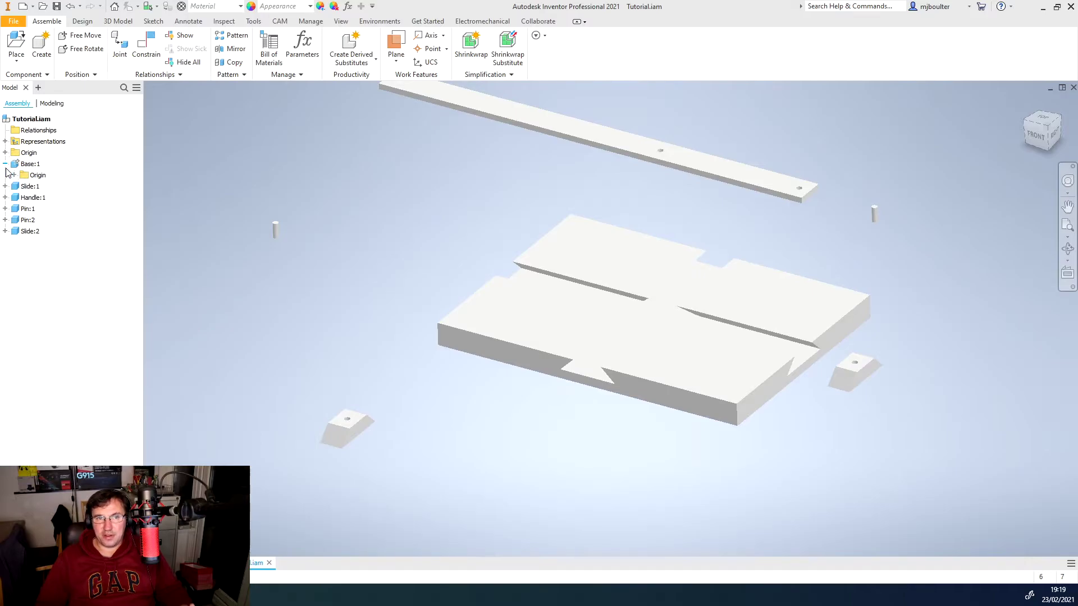
{"action": "left_click", "coordinate": [14, 175]}
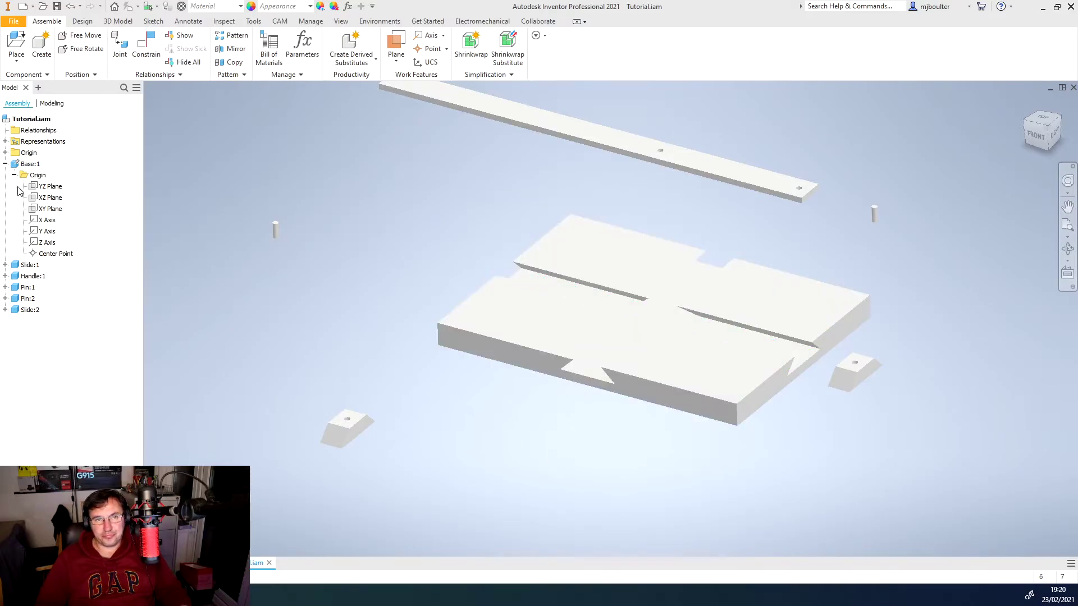
{"action": "left_click", "coordinate": [5, 164]}
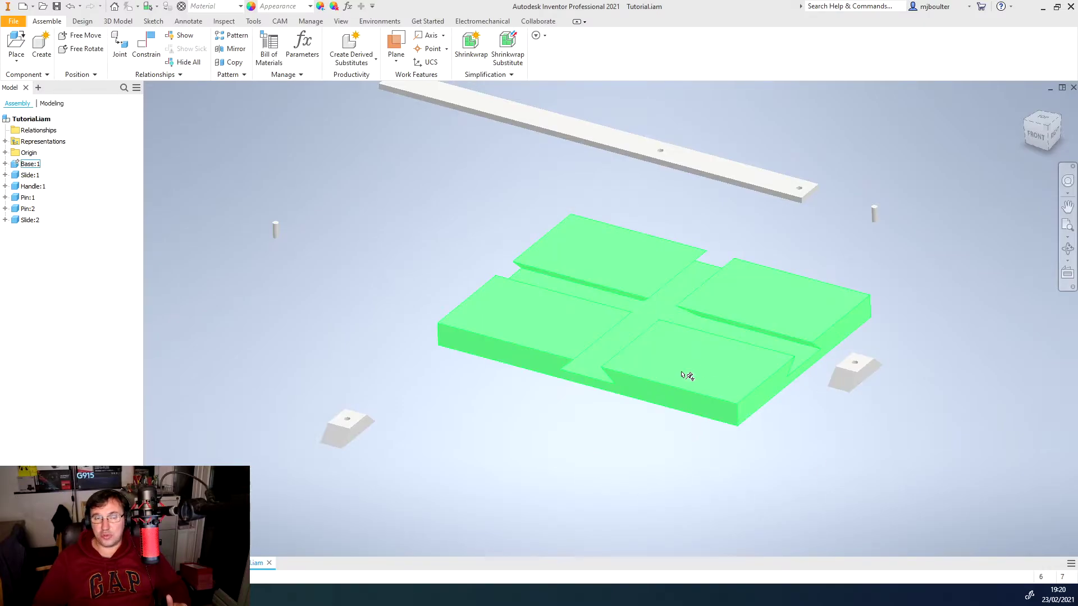
Mate the underside of Slide:1 to the floor of the base's dovetail slots with a 0 mm offset
{"action": "scroll", "coordinate": [874, 403], "scroll_direction": "down", "scroll_amount": 3}
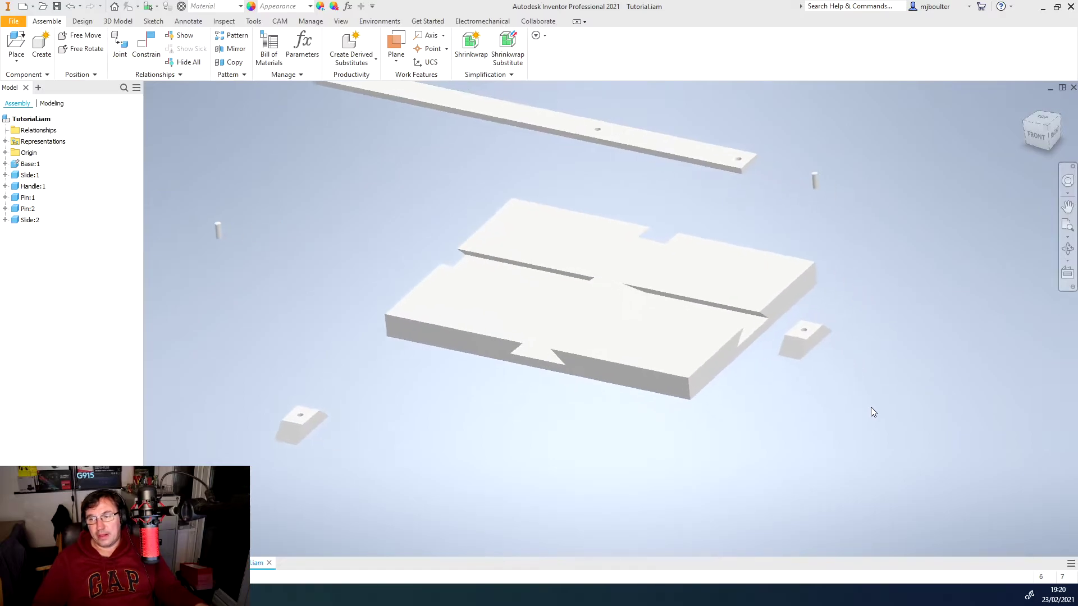
{"action": "scroll", "coordinate": [848, 403], "scroll_direction": "down", "scroll_amount": 5}
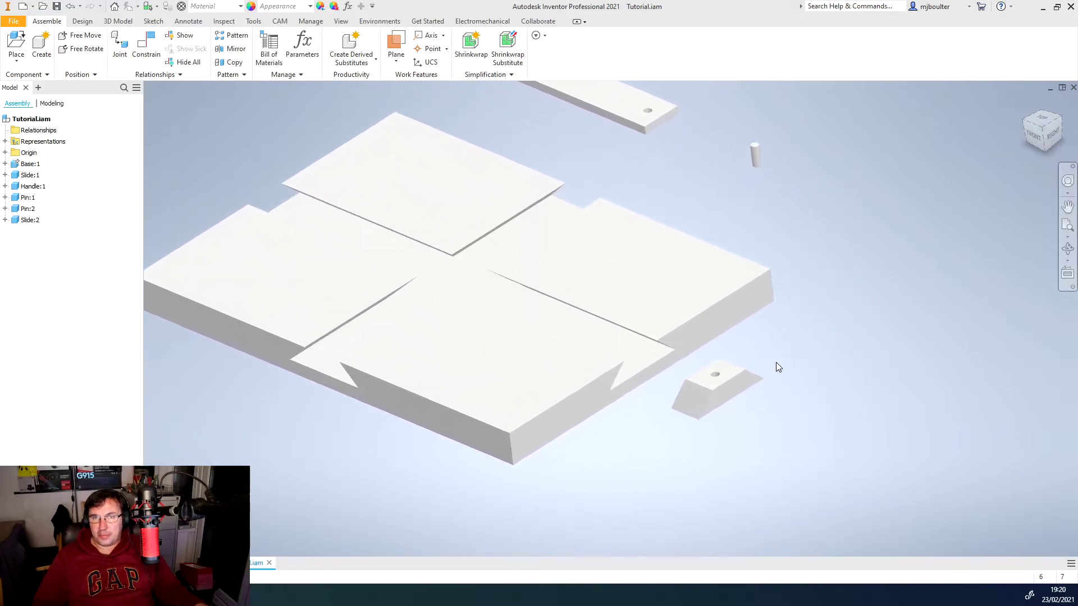
{"action": "left_click", "coordinate": [145, 42]}
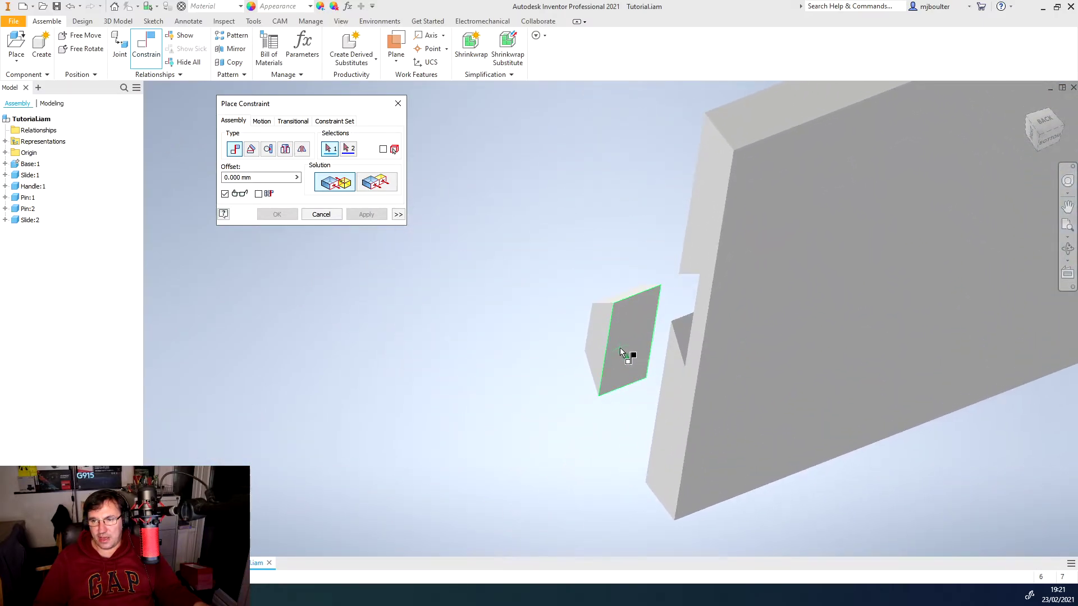
{"action": "left_click", "coordinate": [622, 354]}
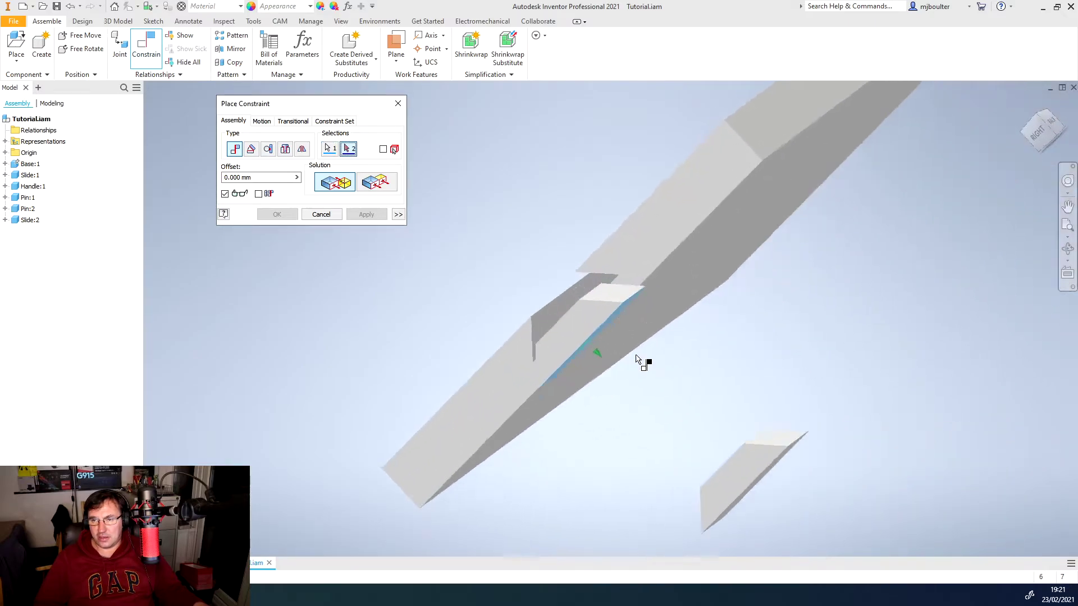
{"action": "middle_click_drag", "start_coordinate": [541, 305], "coordinate": [521, 276], "text": "shift"}
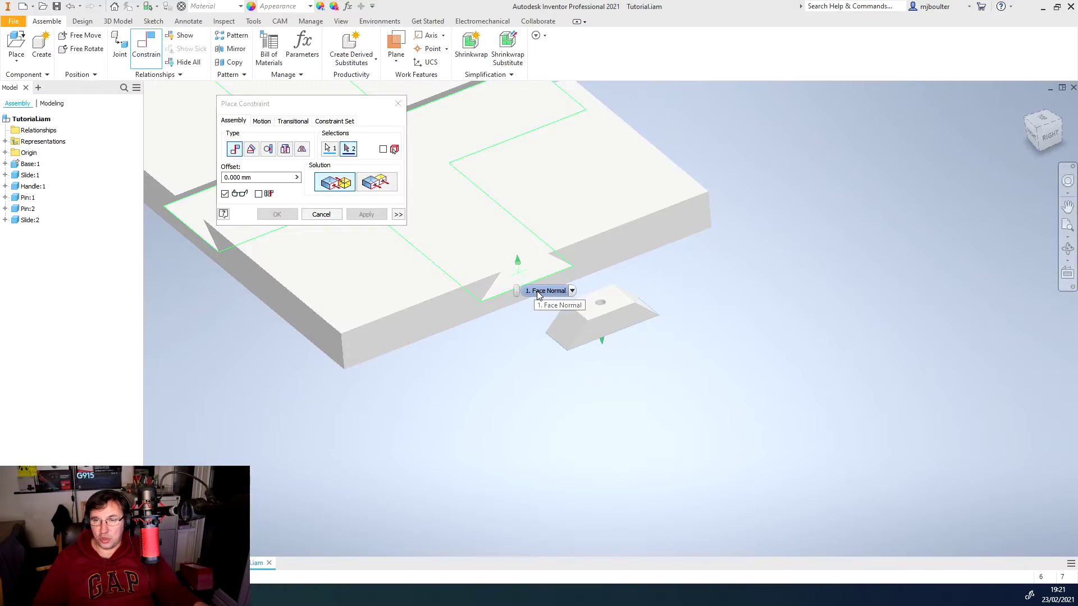
{"action": "left_click", "coordinate": [537, 291]}
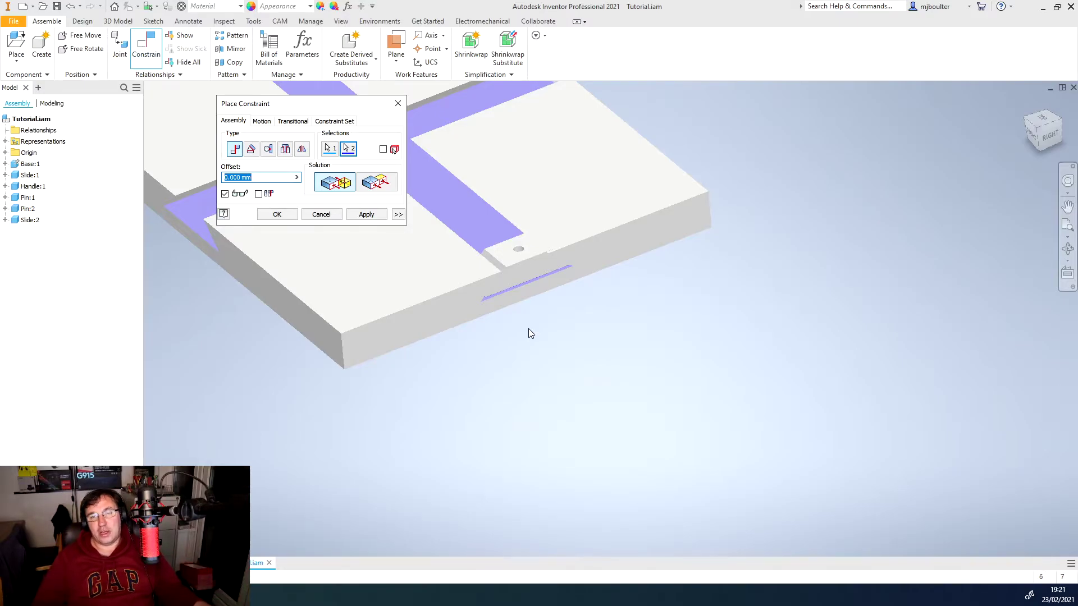
{"action": "scroll", "coordinate": [497, 311], "scroll_direction": "down", "scroll_amount": 3}
{"action": "middle_click_drag", "start_coordinate": [496, 311], "coordinate": [447, 325], "text": "shift"}
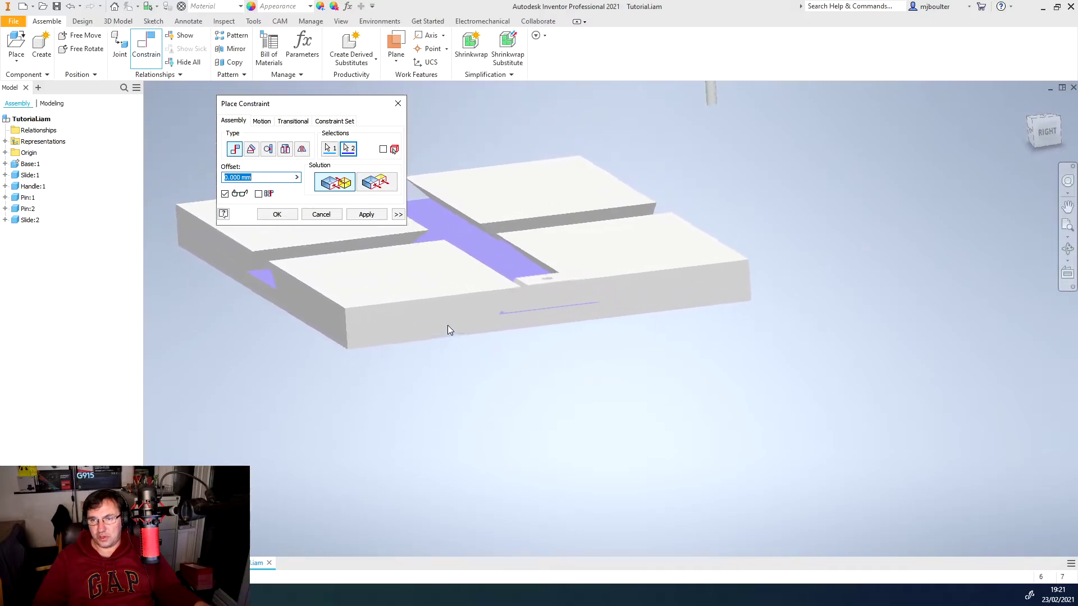
{"action": "scroll", "coordinate": [382, 234], "scroll_direction": "up", "scroll_amount": 4}
{"action": "scroll", "coordinate": [355, 219], "scroll_direction": "up", "scroll_amount": 2}
{"action": "left_click", "coordinate": [366, 214]}
{"action": "scroll", "coordinate": [528, 308], "scroll_direction": "up", "scroll_amount": 4}
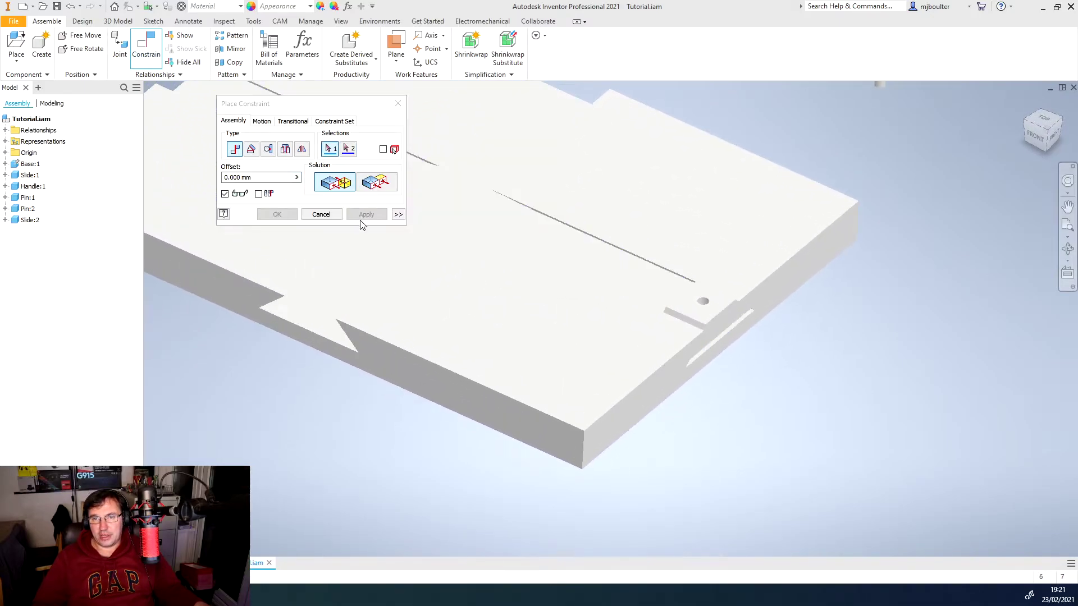
Leave the Constrain command and pull Slide:1 out of the base to just in front of its dovetail slot
{"action": "scroll", "coordinate": [528, 307], "scroll_direction": "down", "scroll_amount": 4}
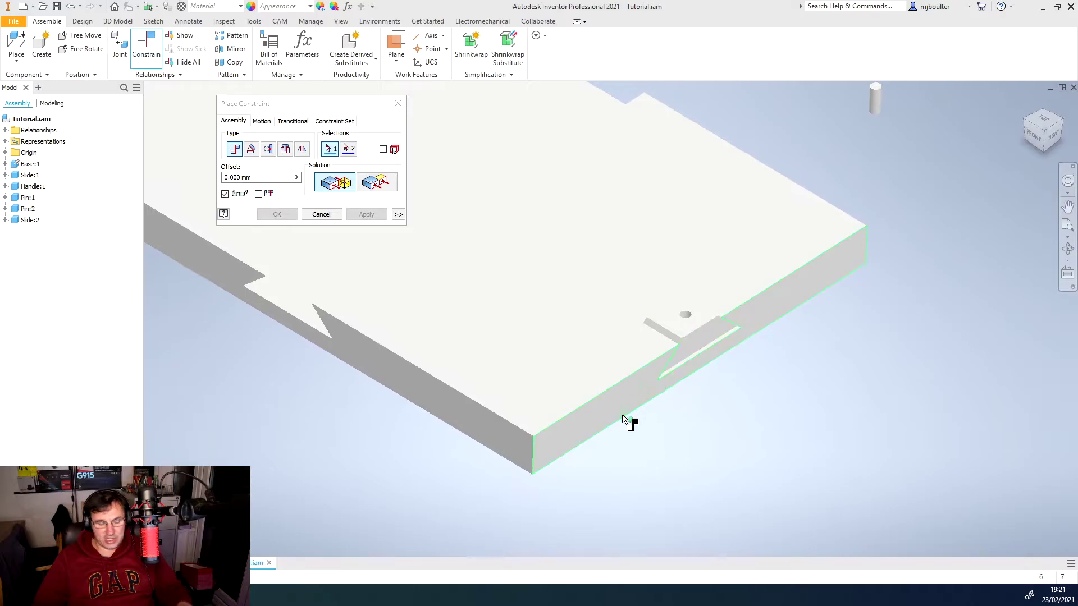
{"action": "key", "text": "Escape"}
{"action": "left_click_drag", "start_coordinate": [685, 315], "coordinate": [711, 366]}
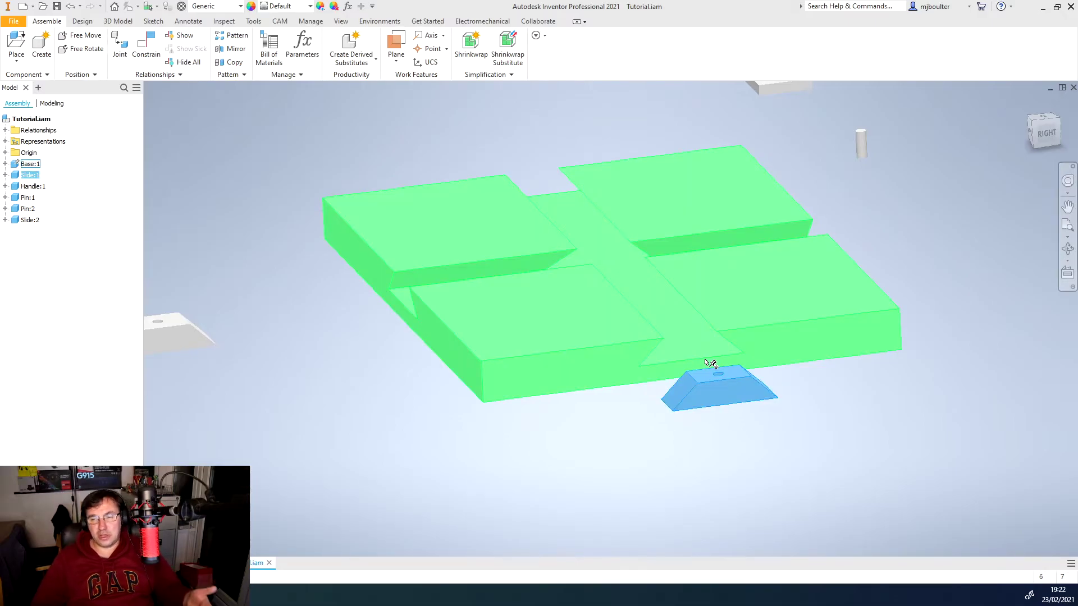
Mate an angled side face of Slide:1 to the matching angled wall of the dovetail slot and finish constraining
{"action": "middle_click_drag", "start_coordinate": [821, 500], "coordinate": [669, 400], "text": "shift"}
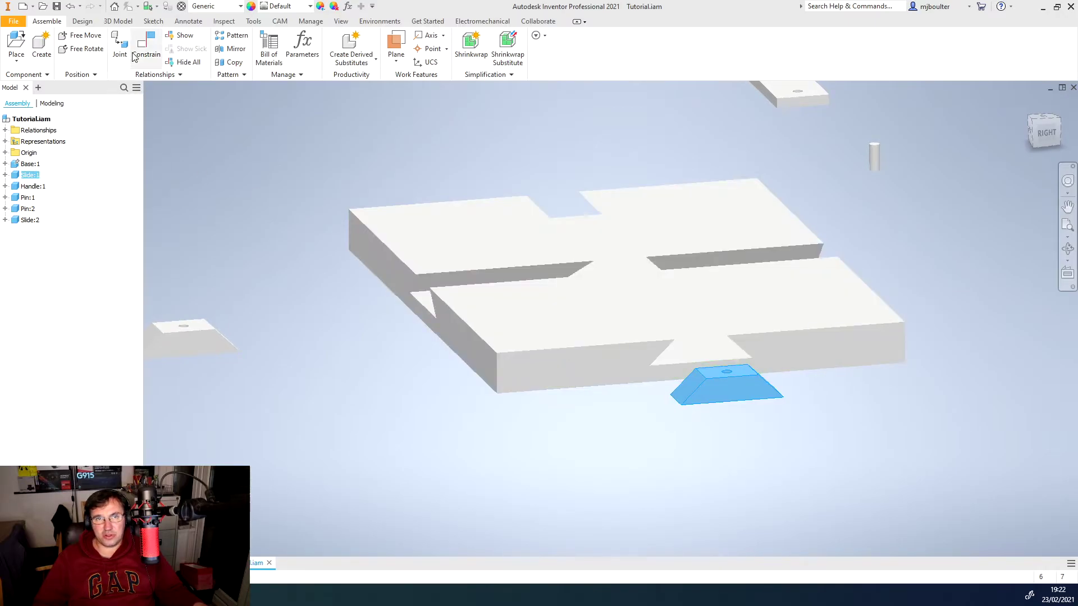
{"action": "left_click", "coordinate": [151, 47]}
{"action": "middle_click_drag", "start_coordinate": [640, 361], "coordinate": [505, 485], "text": "shift"}
{"action": "left_click", "coordinate": [660, 416]}
{"action": "left_click", "coordinate": [366, 214]}
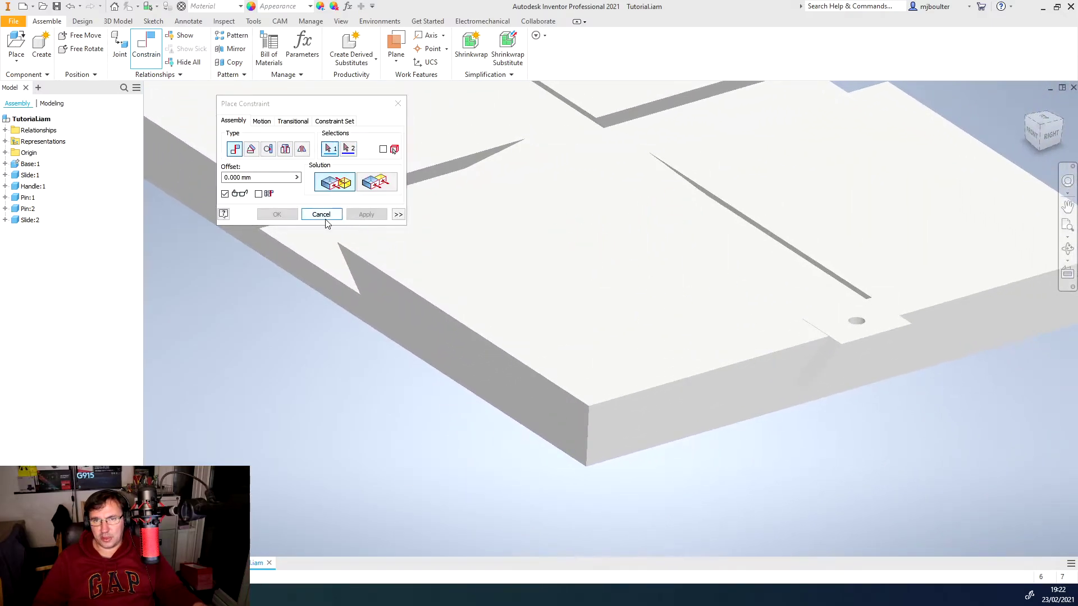
{"action": "left_click", "coordinate": [320, 215]}
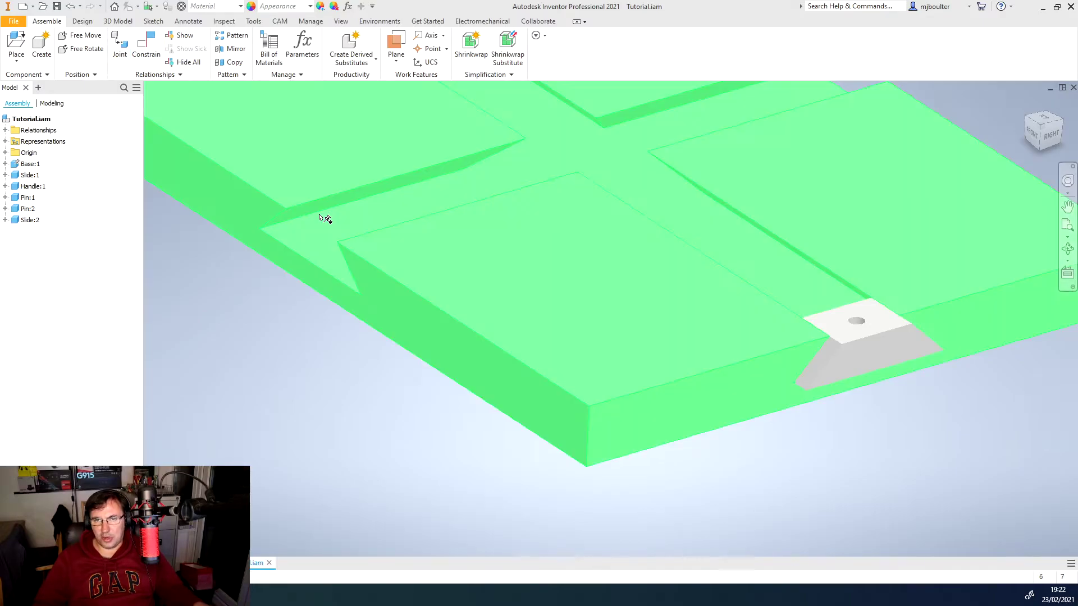
Move Slide:1 back and forth along its dovetail slot to check its constrained motion
{"action": "middle_click_drag", "start_coordinate": [809, 508], "coordinate": [659, 465], "text": "shift"}
{"action": "left_click", "coordinate": [684, 469]}
{"action": "left_click_drag", "start_coordinate": [683, 469], "coordinate": [640, 262]}
{"action": "left_click_drag", "start_coordinate": [662, 429], "coordinate": [650, 270]}
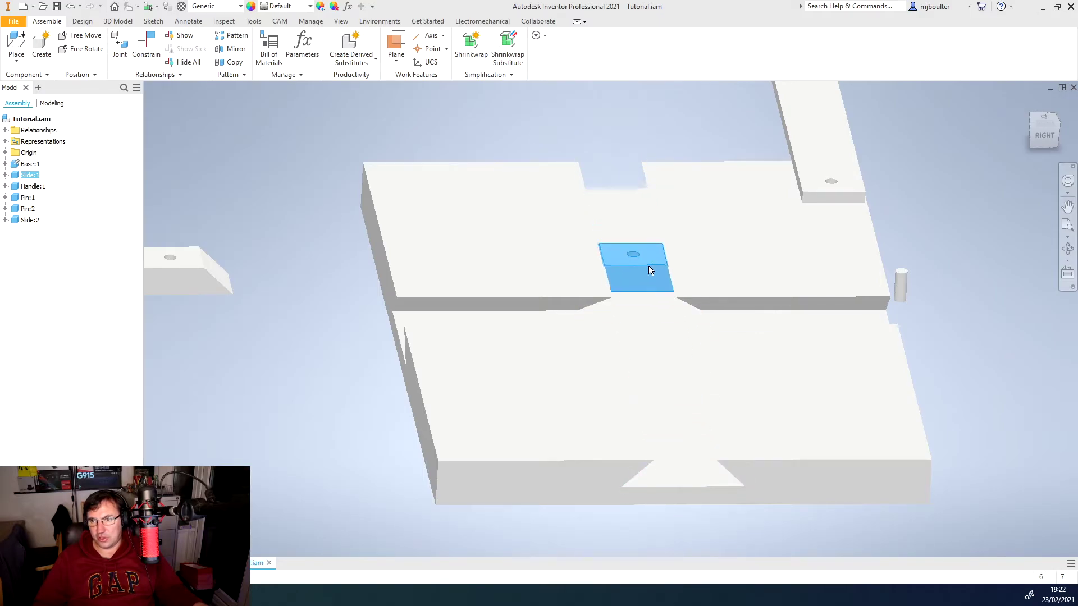
{"action": "left_click_drag", "start_coordinate": [677, 443], "coordinate": [618, 297]}
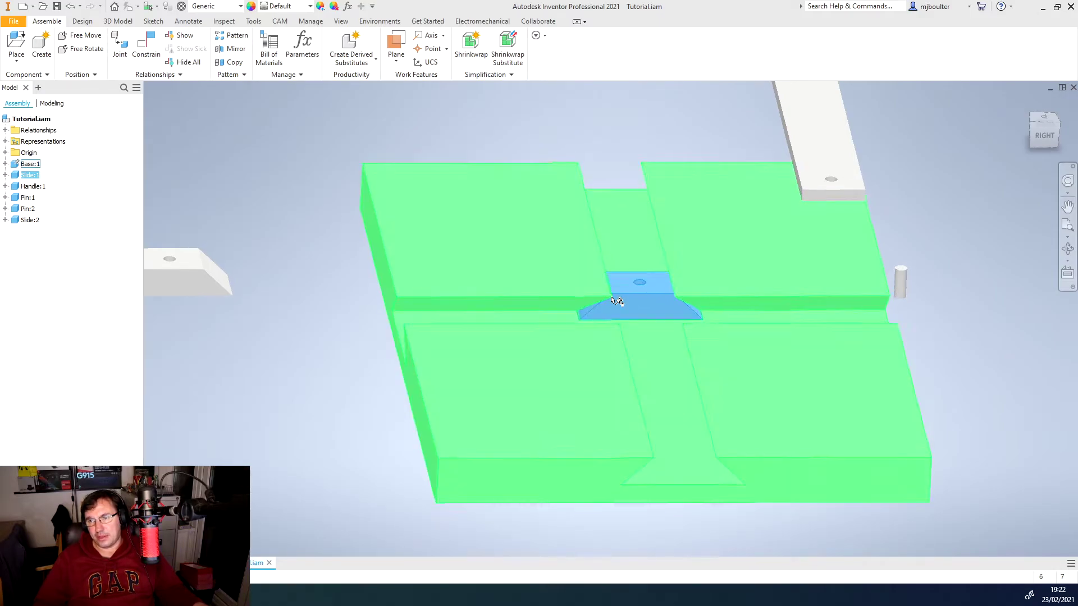
{"action": "middle_click_drag", "start_coordinate": [617, 298], "coordinate": [511, 397], "text": "shift"}
{"action": "left_click_drag", "start_coordinate": [511, 397], "coordinate": [397, 396]}
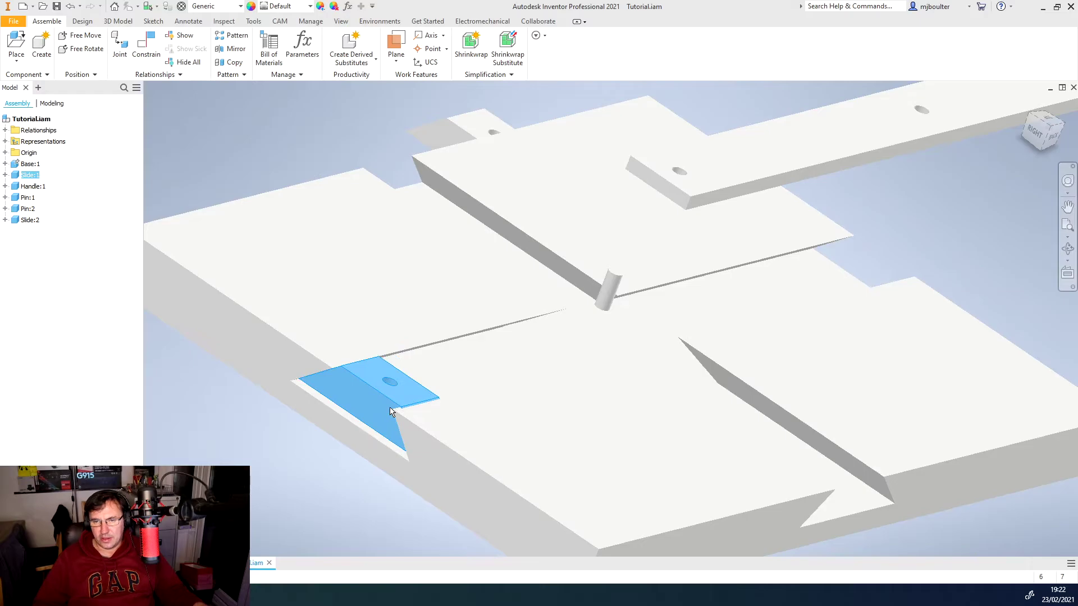
{"action": "middle_click_drag", "start_coordinate": [397, 397], "coordinate": [392, 413], "text": "shift"}
{"action": "key", "text": "F6"}
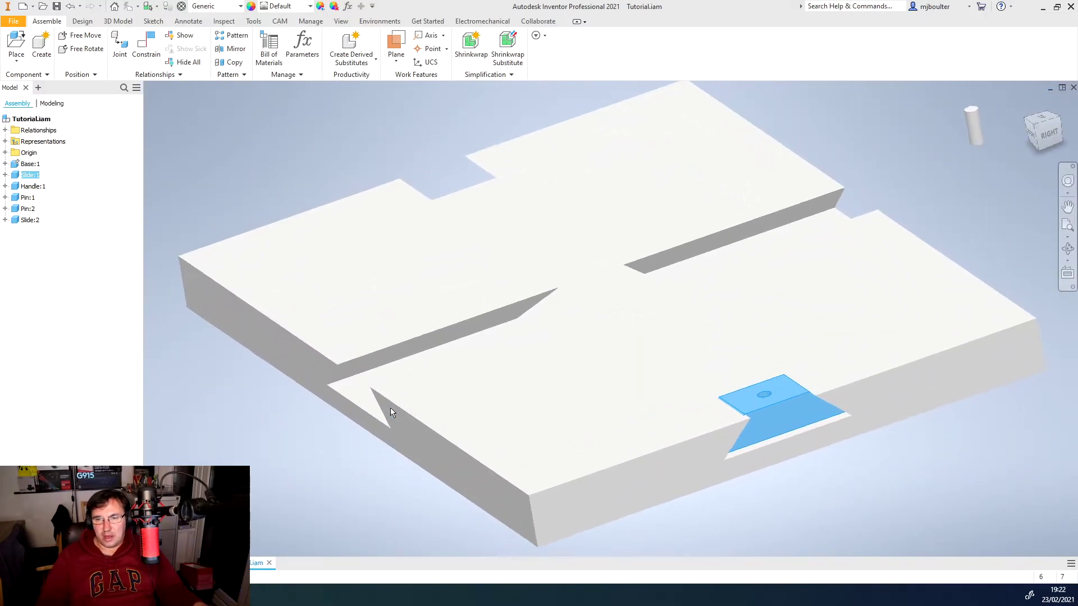
Start a joint connecting the midpoint of Slide:2's long underside edge to the midpoint of the empty dovetail slot's outer floor edge on the base
{"action": "scroll", "coordinate": [390, 407], "scroll_direction": "down", "scroll_amount": 5}
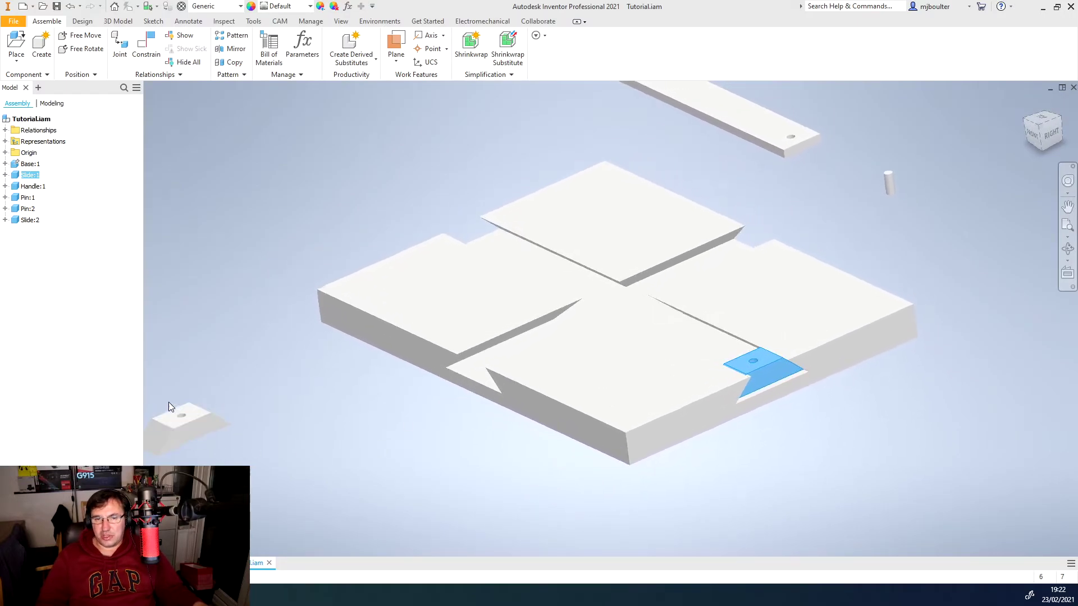
{"action": "scroll", "coordinate": [389, 400], "scroll_direction": "up", "scroll_amount": 5}
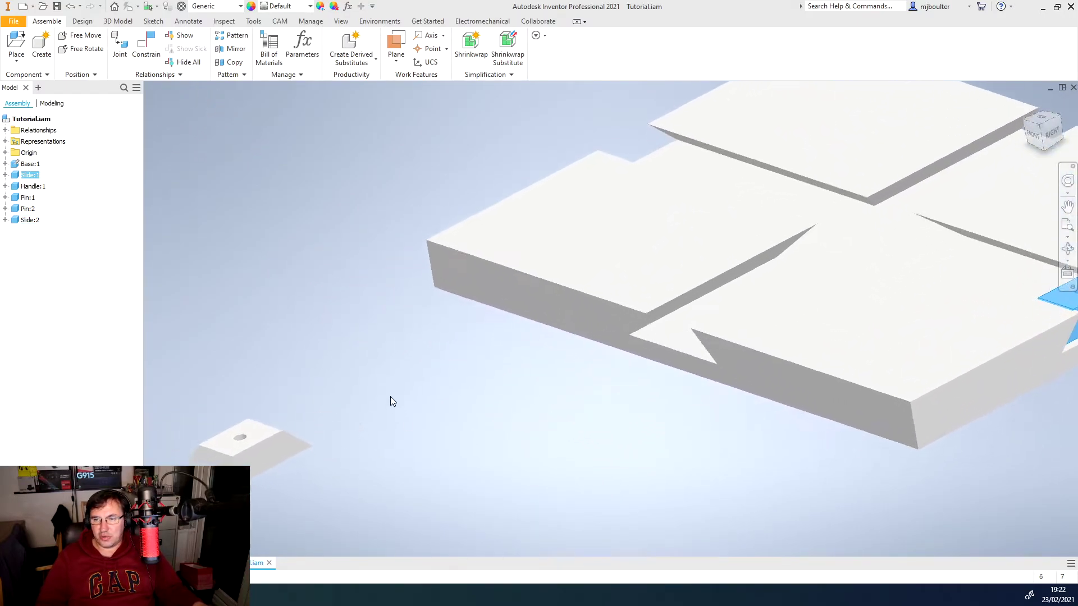
{"action": "left_click", "coordinate": [120, 48]}
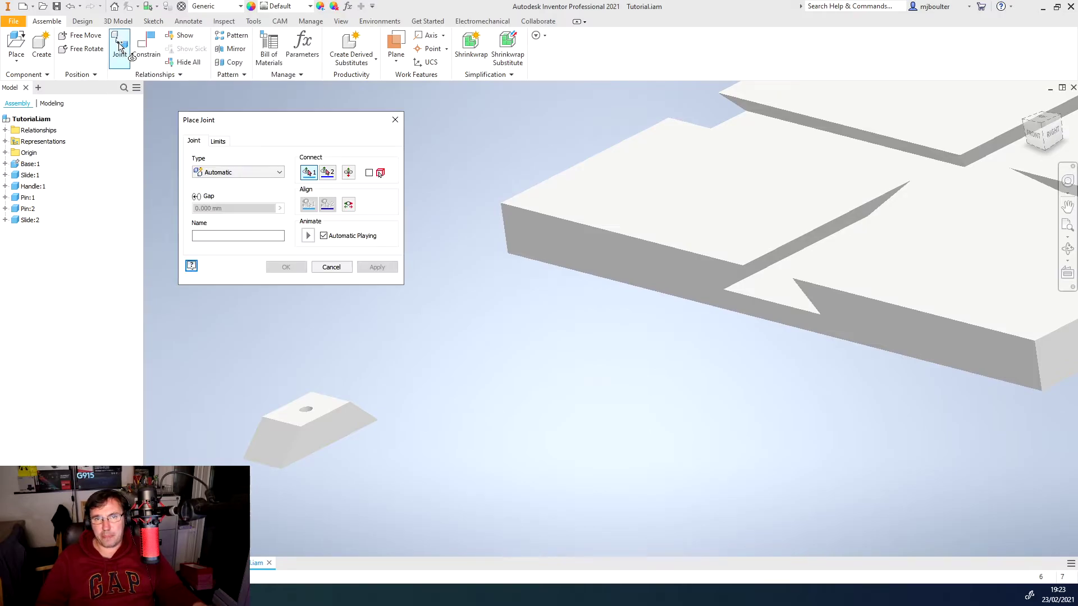
{"action": "middle_click_drag", "start_coordinate": [276, 328], "coordinate": [364, 342], "text": "shift"}
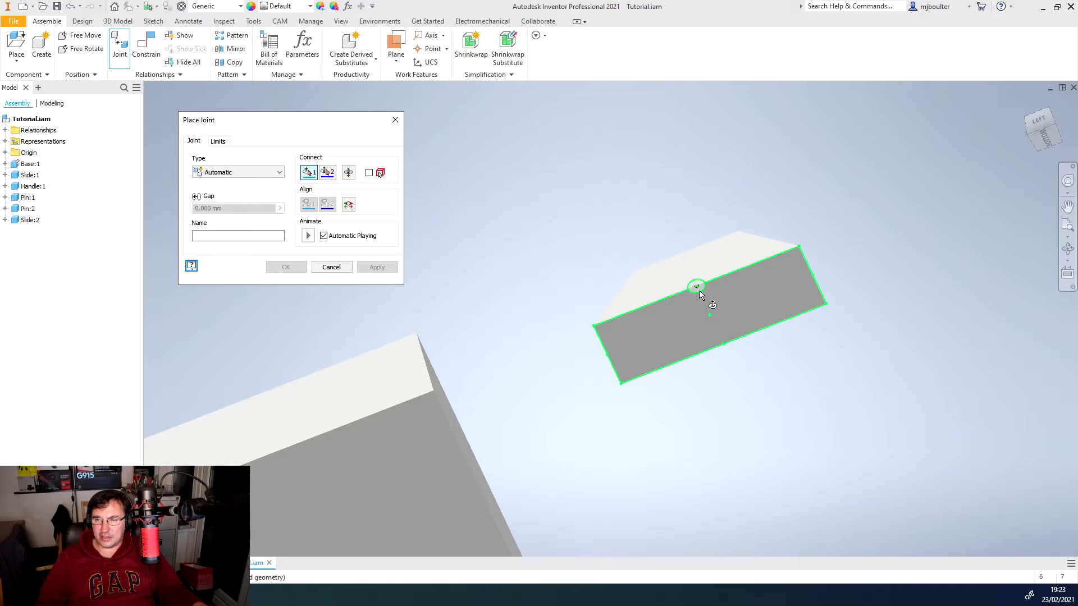
{"action": "mouse_move", "coordinate": [705, 298]}
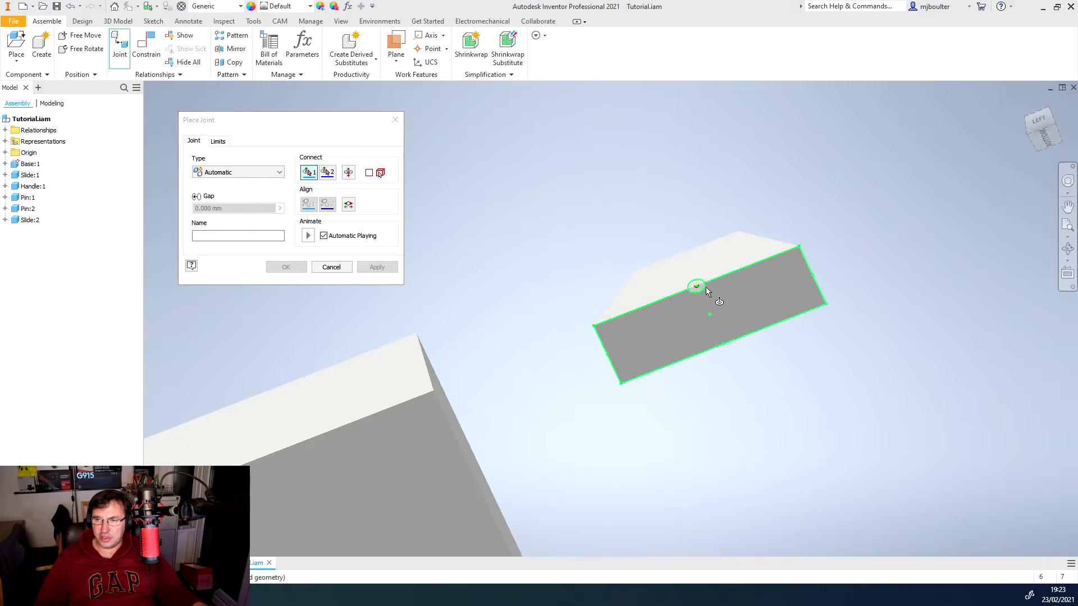
{"action": "scroll", "coordinate": [706, 290], "scroll_direction": "down", "scroll_amount": 5}
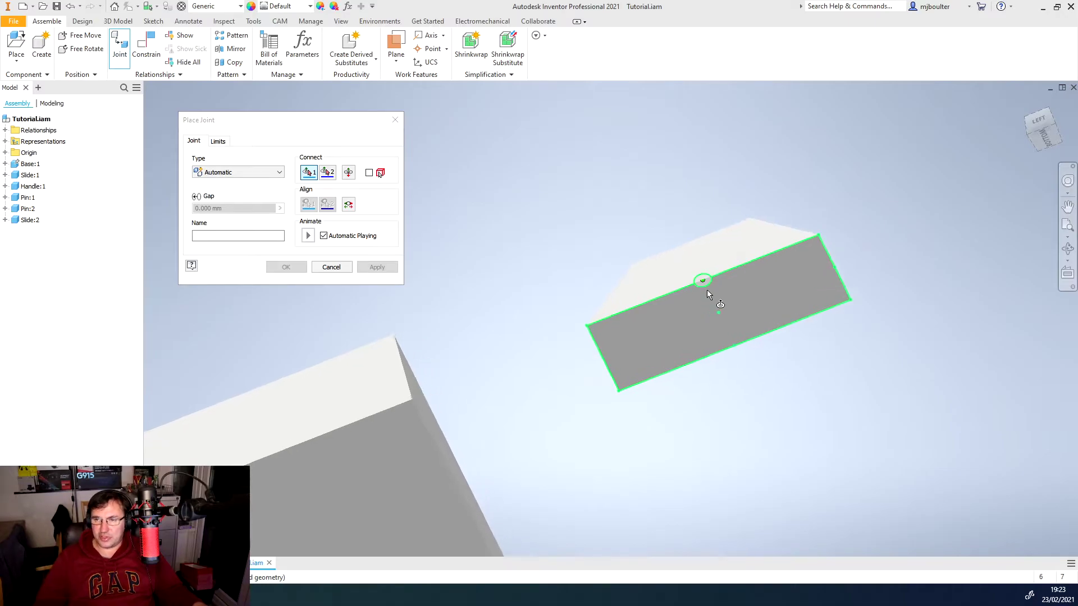
{"action": "scroll", "coordinate": [728, 308], "scroll_direction": "down", "scroll_amount": 5}
{"action": "scroll", "coordinate": [724, 212], "scroll_direction": "up", "scroll_amount": 3}
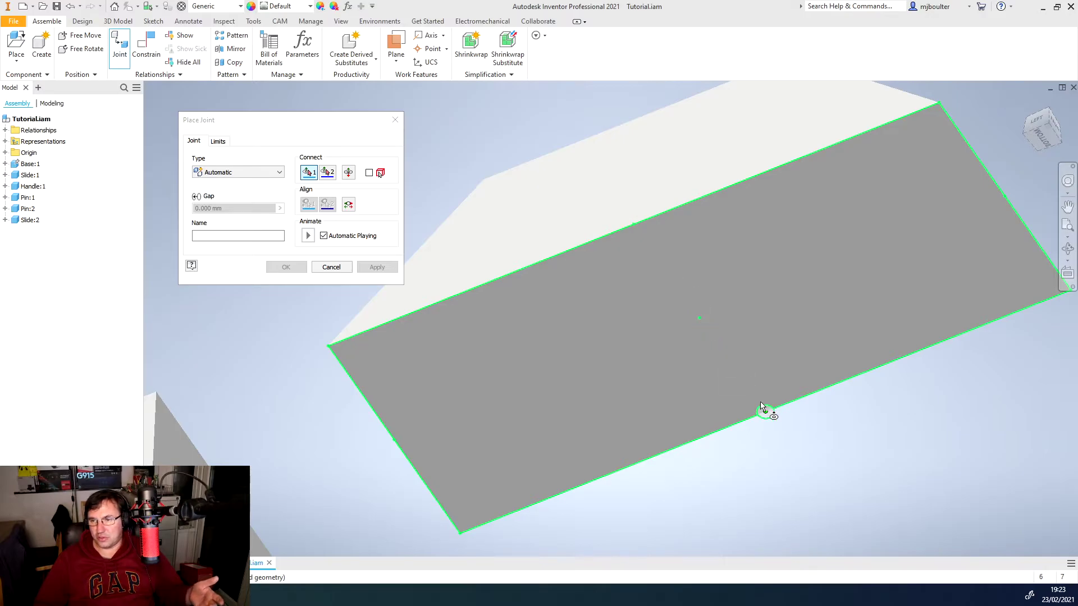
{"action": "left_click", "coordinate": [639, 234]}
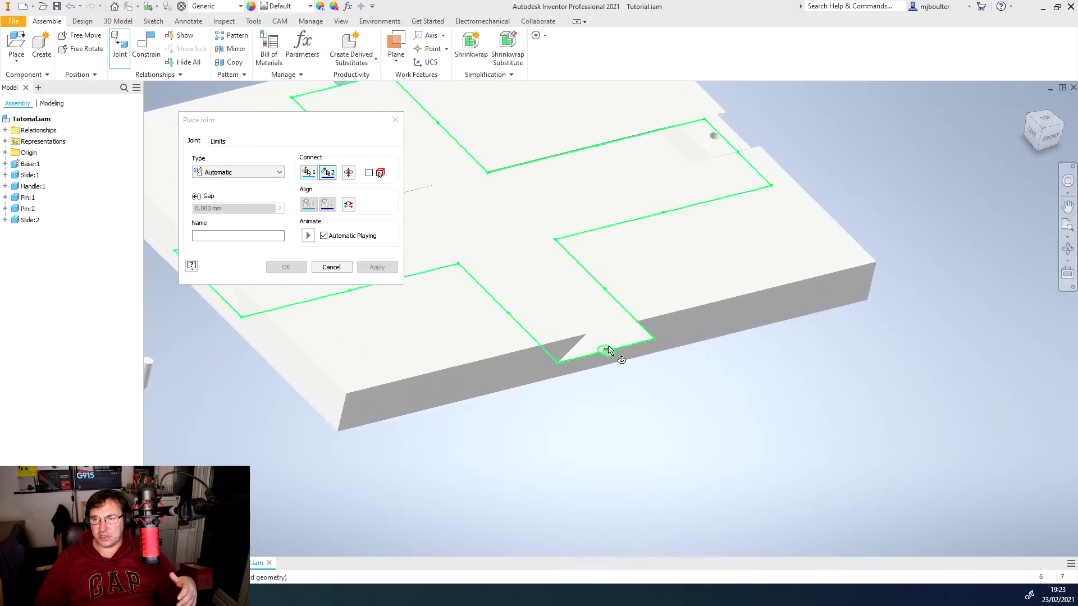
{"action": "mouse_move", "coordinate": [627, 367]}
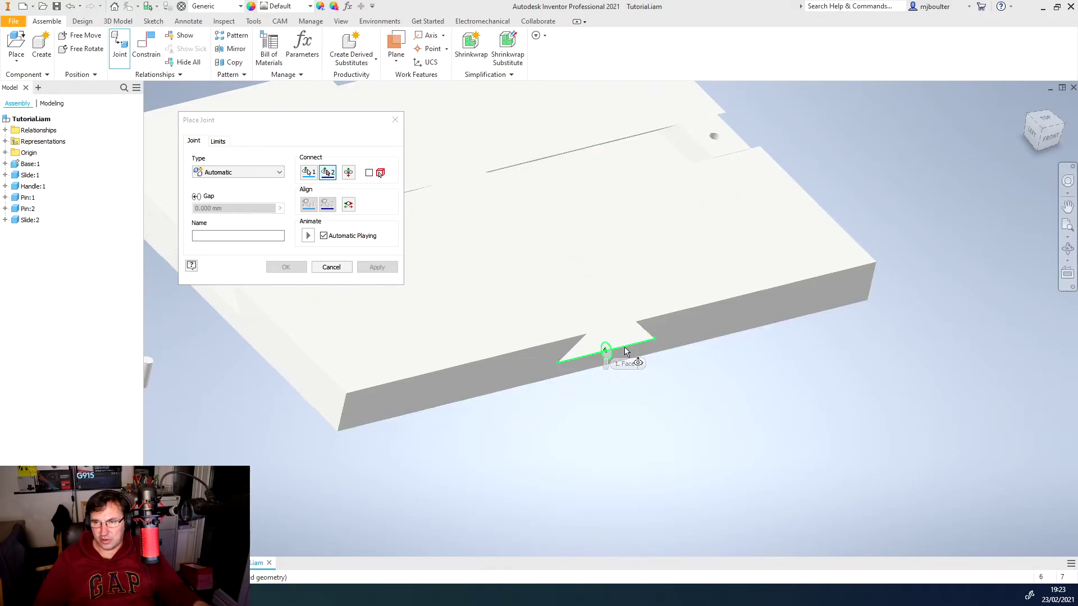
{"action": "left_click", "coordinate": [615, 348]}
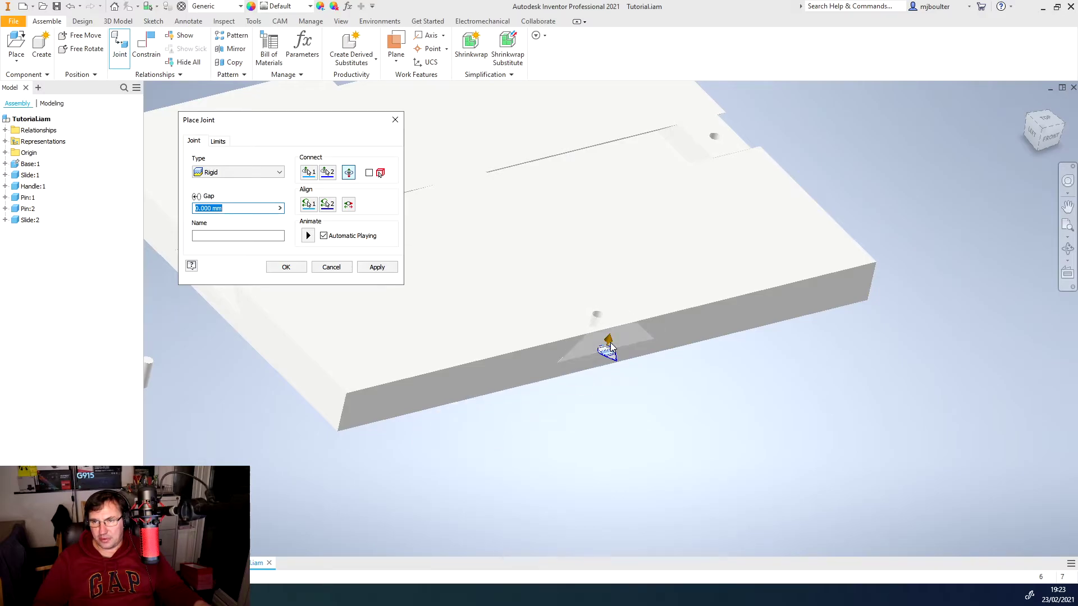
{"action": "scroll", "coordinate": [651, 382], "scroll_direction": "down", "scroll_amount": 3}
{"action": "middle_click_drag", "start_coordinate": [651, 382], "coordinate": [544, 365], "text": "shift"}
{"action": "middle_click_drag", "start_coordinate": [562, 178], "coordinate": [552, 148], "text": "shift"}
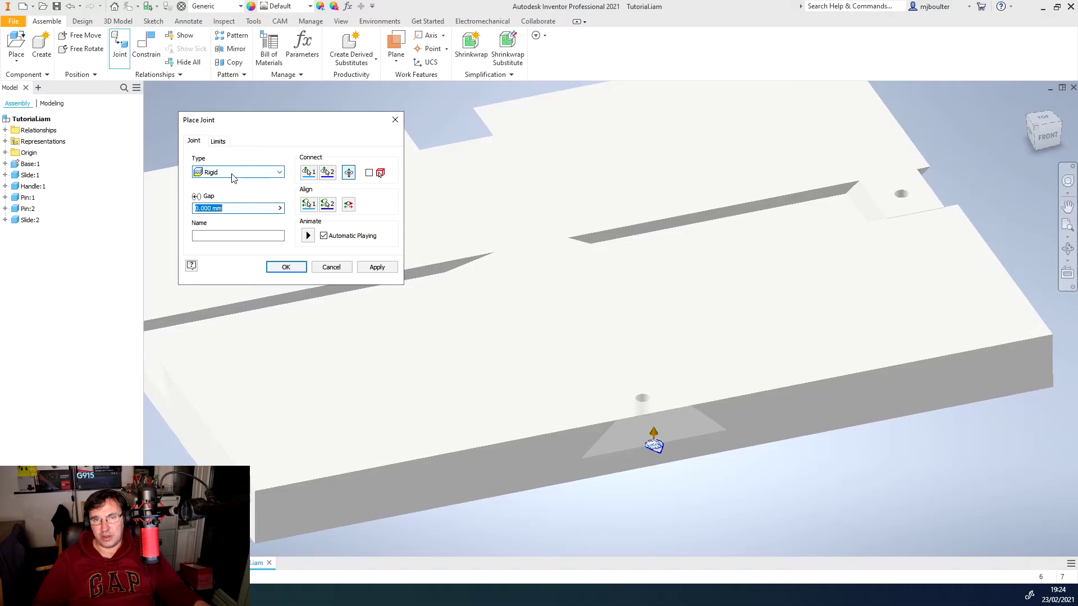
Try the Rotational and Cylindrical joint types between Slide:2 and the base
{"action": "left_click", "coordinate": [232, 177]}
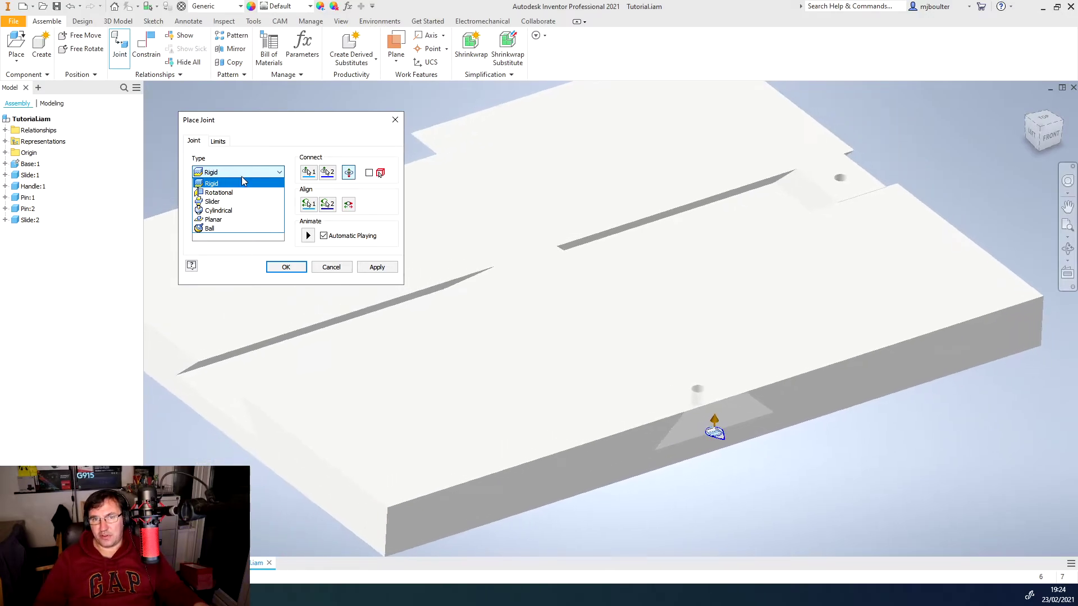
{"action": "left_click", "coordinate": [228, 193]}
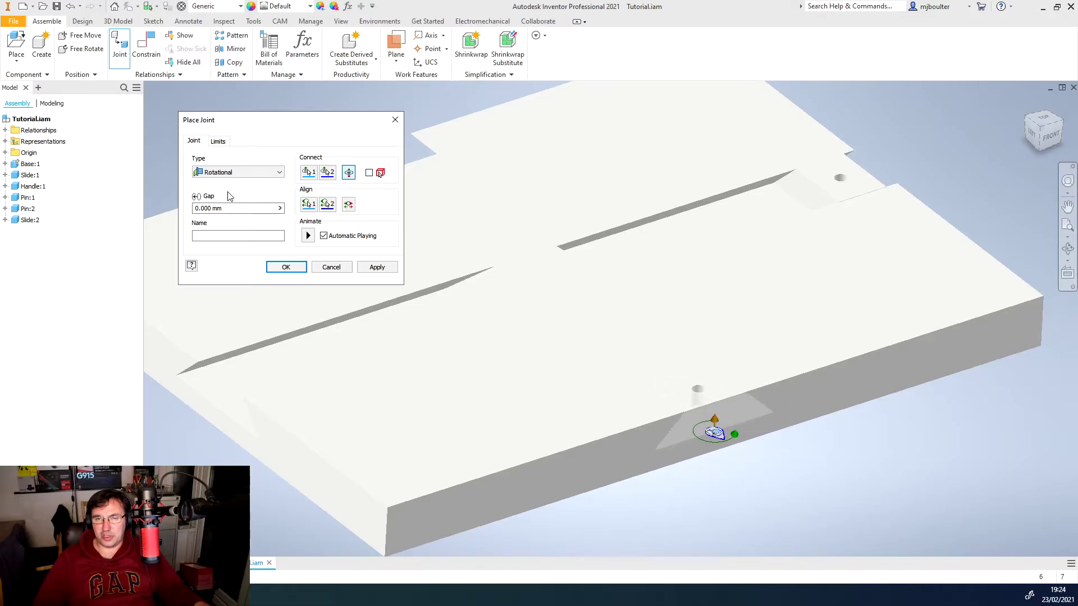
{"action": "left_click", "coordinate": [259, 173]}
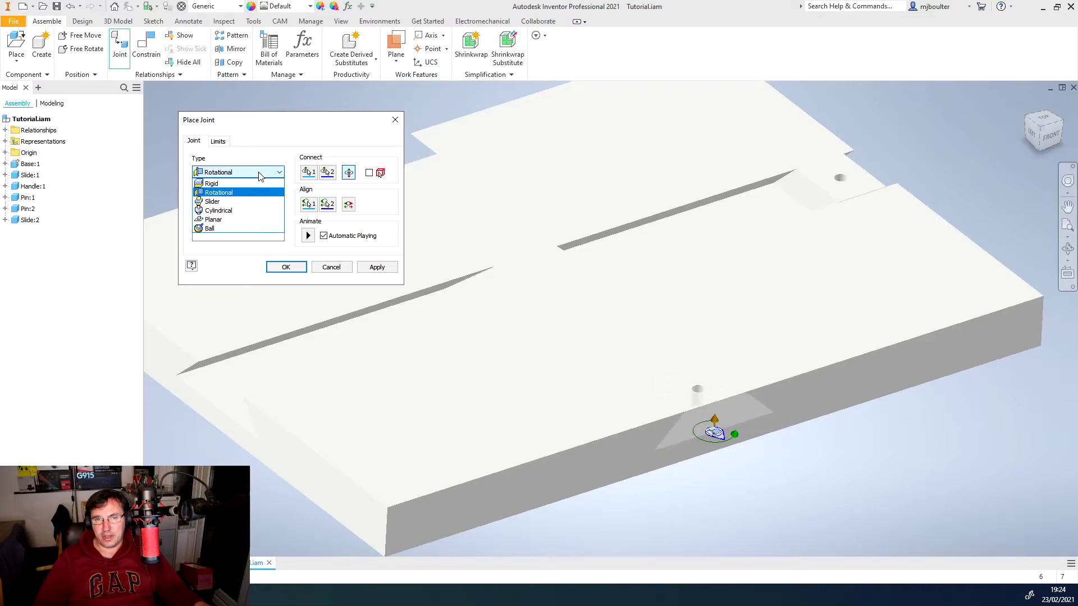
{"action": "left_click", "coordinate": [230, 211]}
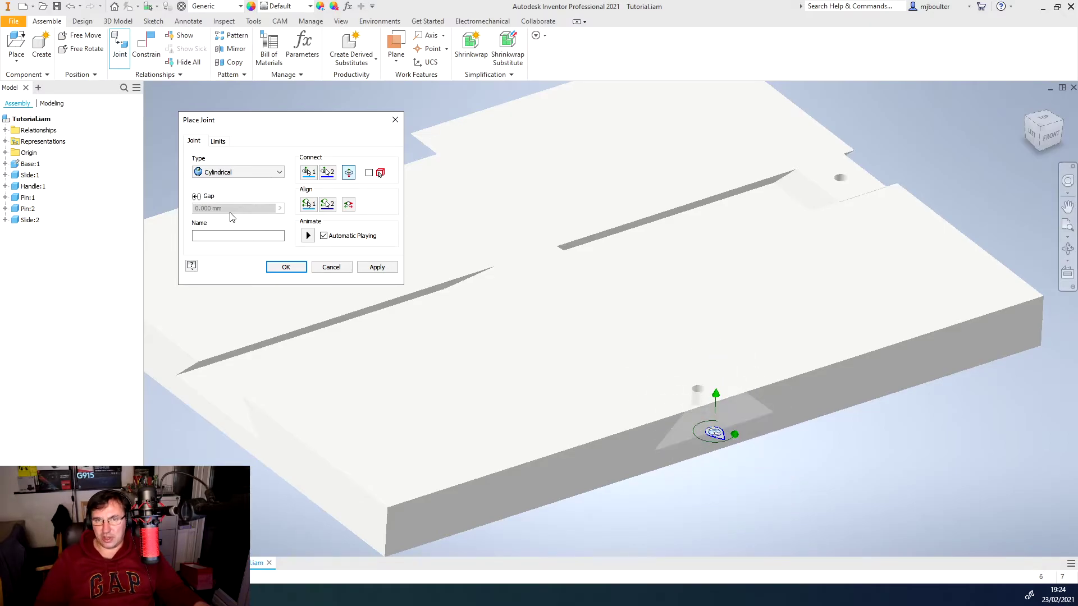
Set the joint between Slide:2 and the base to Slider with a 0 mm gap and apply it
{"action": "left_click", "coordinate": [271, 171]}
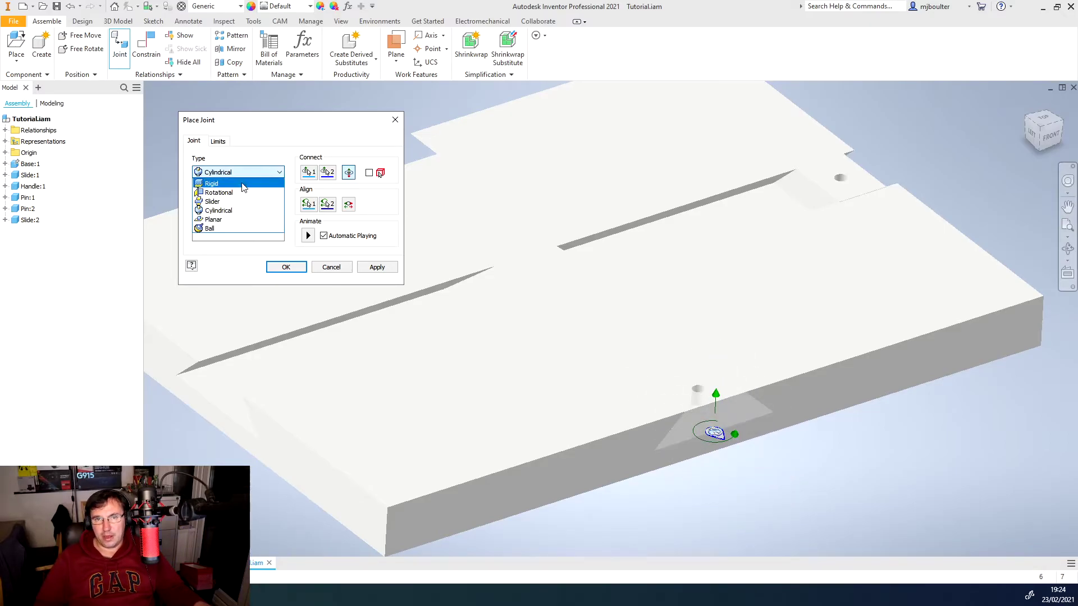
{"action": "left_click", "coordinate": [215, 202]}
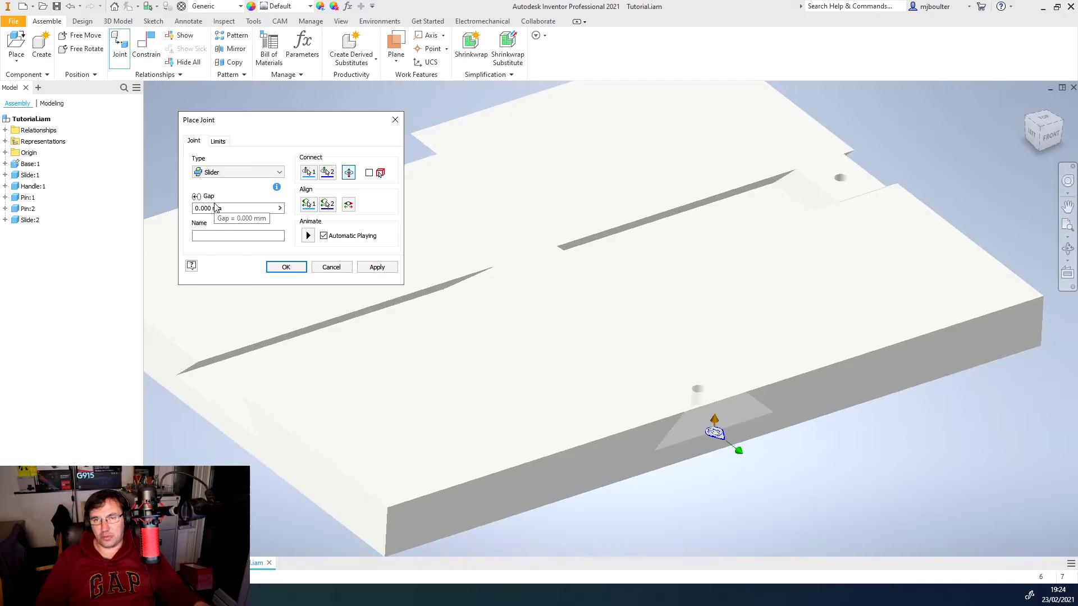
{"action": "left_click", "coordinate": [376, 268]}
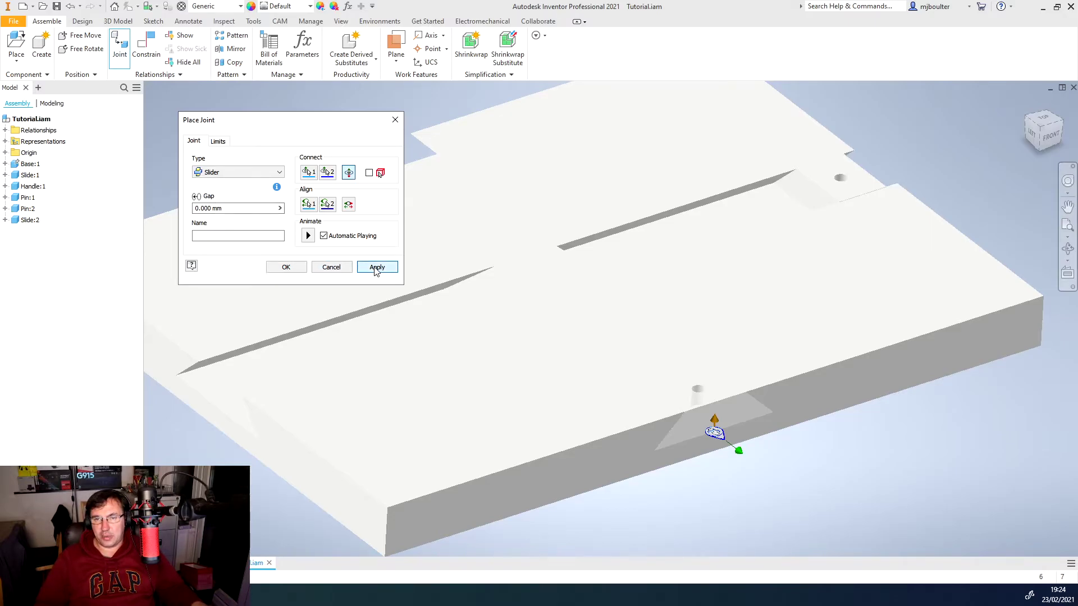
Close the joint setup and move Slide:1 and Slide:2 along their dovetail slots to check their motion
{"action": "left_click", "coordinate": [331, 267]}
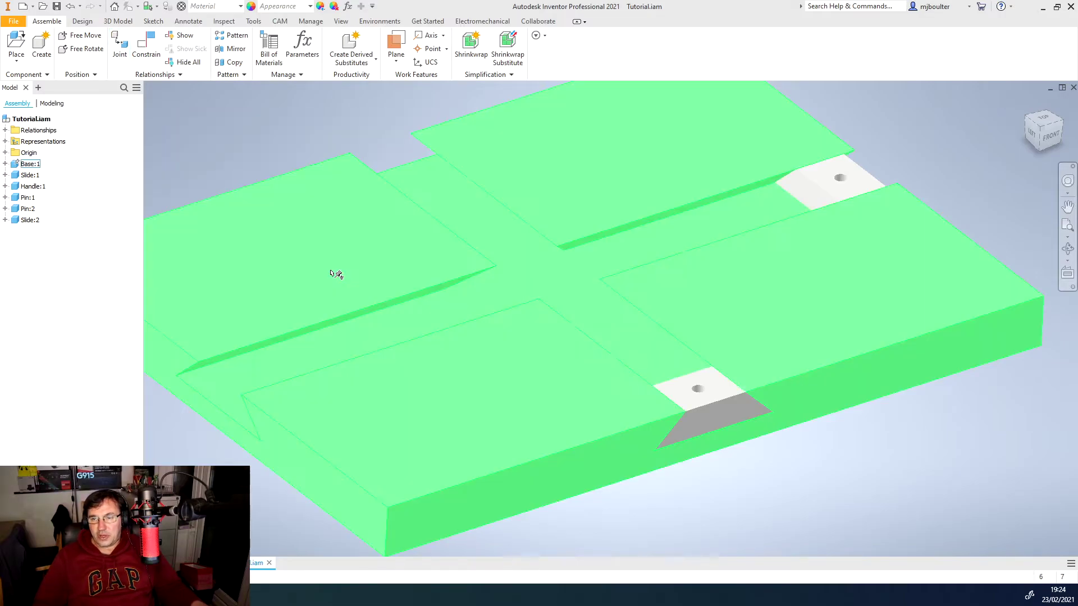
{"action": "middle_click_drag", "start_coordinate": [337, 272], "coordinate": [907, 214], "text": "shift"}
{"action": "mouse_move", "coordinate": [907, 214]}
{"action": "left_mouse_down"}
{"action": "mouse_move", "coordinate": [785, 217]}
{"action": "mouse_move", "coordinate": [913, 195]}
{"action": "mouse_move", "coordinate": [707, 253]}
{"action": "mouse_move", "coordinate": [714, 238]}
{"action": "mouse_move", "coordinate": [898, 205]}
{"action": "left_mouse_up"}
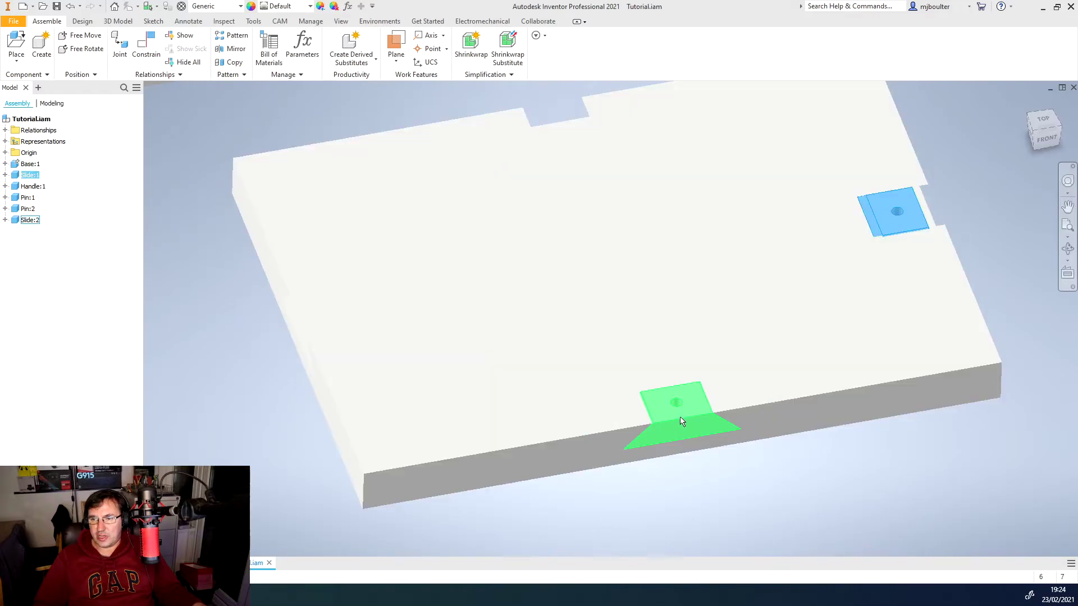
{"action": "left_click_drag", "start_coordinate": [712, 443], "coordinate": [632, 282]}
{"action": "middle_click_drag", "start_coordinate": [762, 312], "coordinate": [832, 269], "text": "shift"}
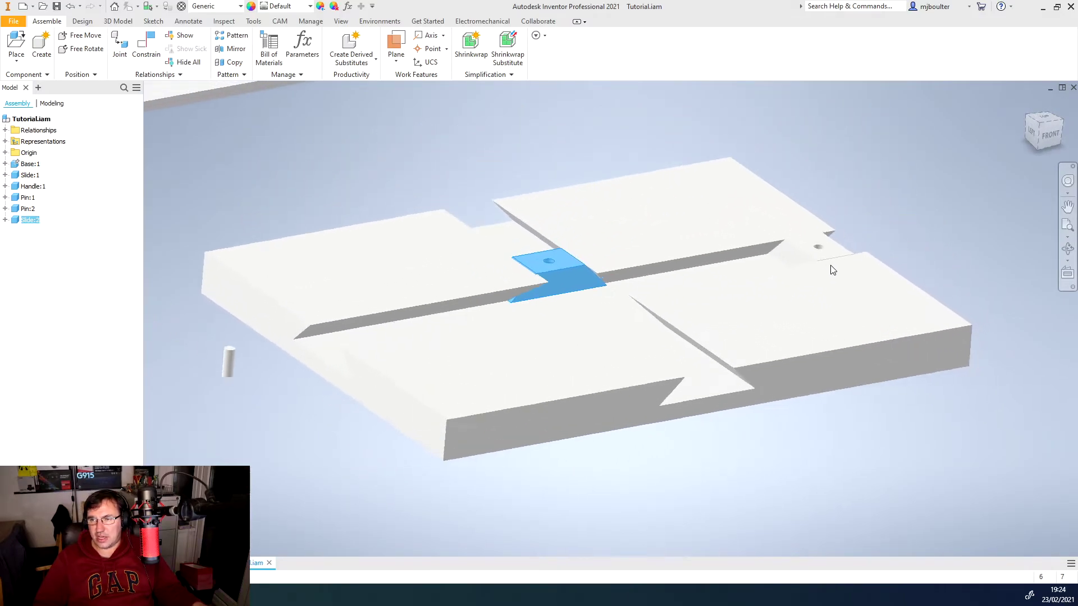
{"action": "left_click_drag", "start_coordinate": [571, 271], "coordinate": [554, 242]}
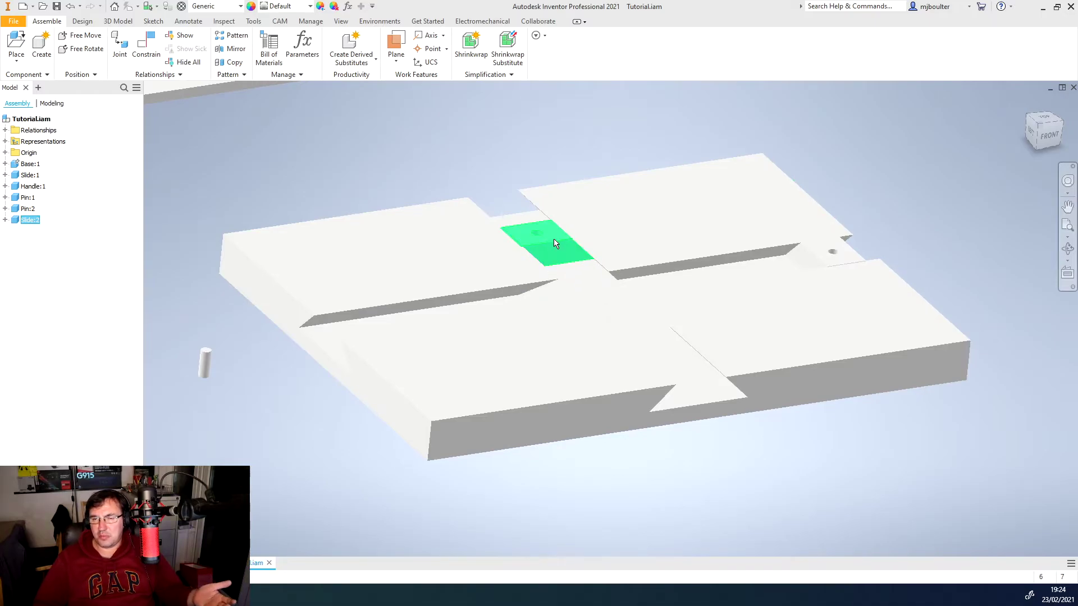
{"action": "middle_click_drag", "start_coordinate": [558, 257], "coordinate": [556, 283], "text": "shift"}
{"action": "left_click", "coordinate": [557, 272]}
{"action": "scroll", "coordinate": [428, 293], "scroll_direction": "down", "scroll_amount": 5}
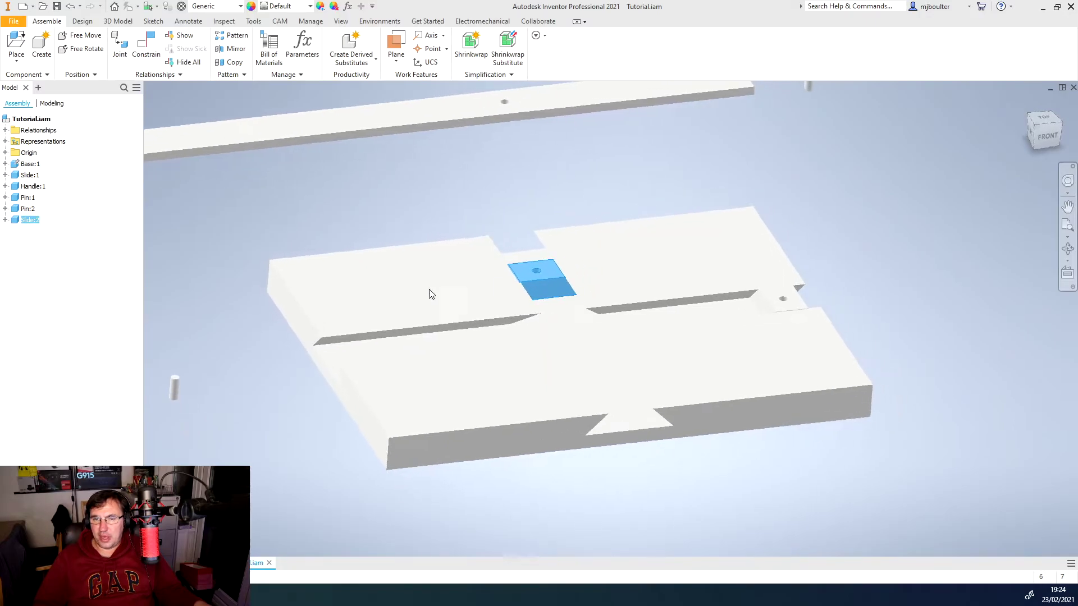
Start a joint connecting the centre of Pin:2's bottom circular edge to the hole in Slide:2
{"action": "left_click", "coordinate": [119, 45]}
{"action": "middle_click_drag", "start_coordinate": [325, 390], "coordinate": [606, 265], "text": "shift"}
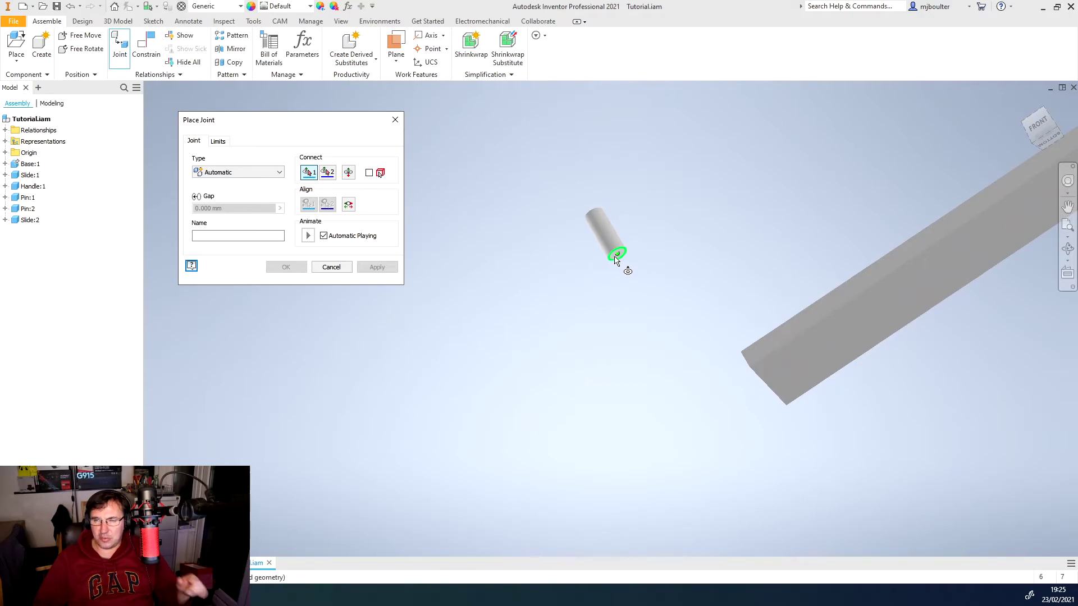
{"action": "mouse_move", "coordinate": [615, 259]}
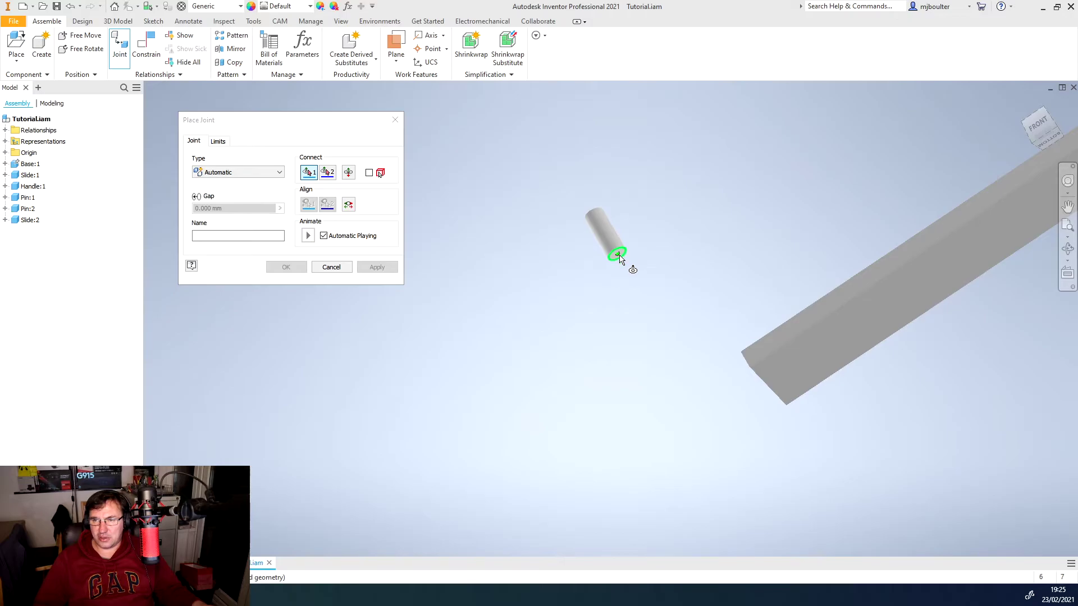
{"action": "middle_click_drag", "start_coordinate": [620, 259], "coordinate": [545, 385], "text": "shift"}
{"action": "scroll", "coordinate": [696, 393], "scroll_direction": "down", "scroll_amount": 5}
{"action": "scroll", "coordinate": [764, 457], "scroll_direction": "down", "scroll_amount": 5}
{"action": "mouse_move", "coordinate": [779, 474]}
{"action": "left_click", "coordinate": [545, 385]}
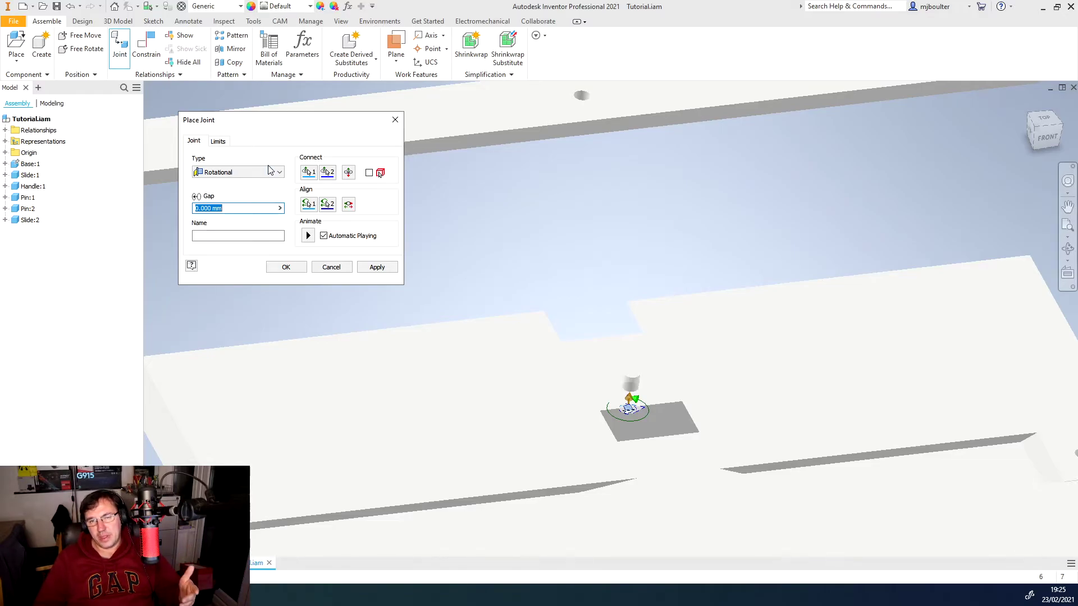
Set the joint between Pin:2 and Slide:2 to Rigid with a 0 mm gap, apply it and finish the command
{"action": "left_click", "coordinate": [254, 174]}
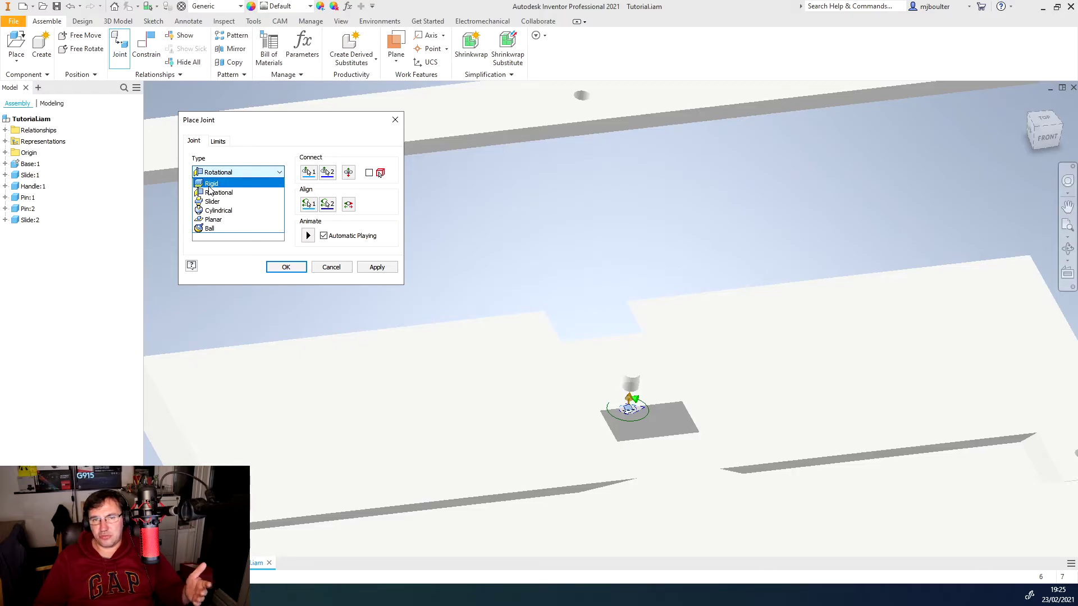
{"action": "left_click", "coordinate": [209, 187]}
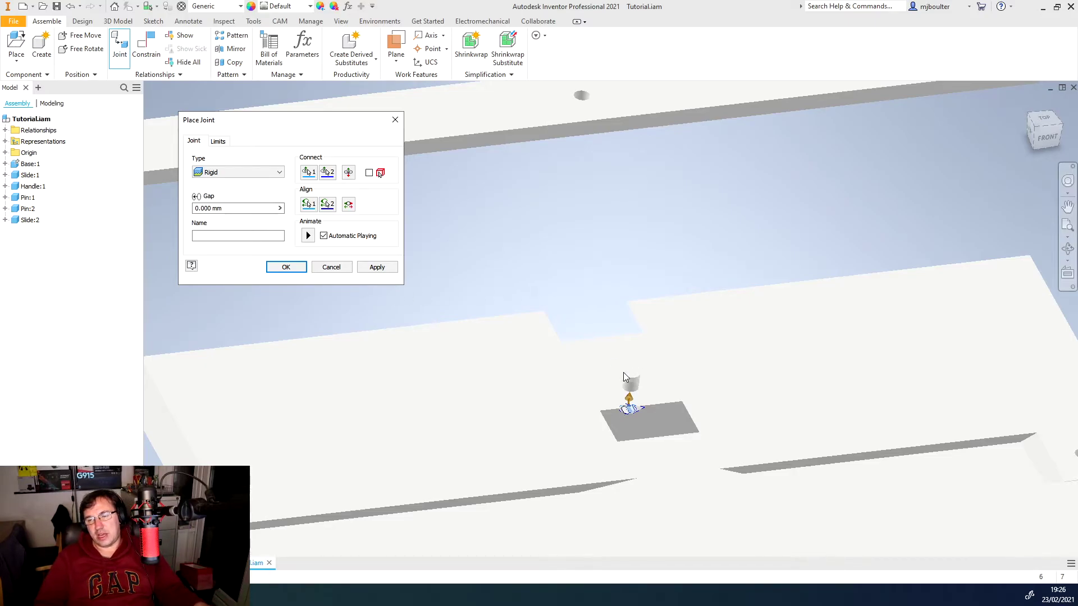
{"action": "left_click", "coordinate": [377, 268]}
{"action": "left_click", "coordinate": [331, 267]}
{"action": "scroll", "coordinate": [535, 337], "scroll_direction": "down", "scroll_amount": 5}
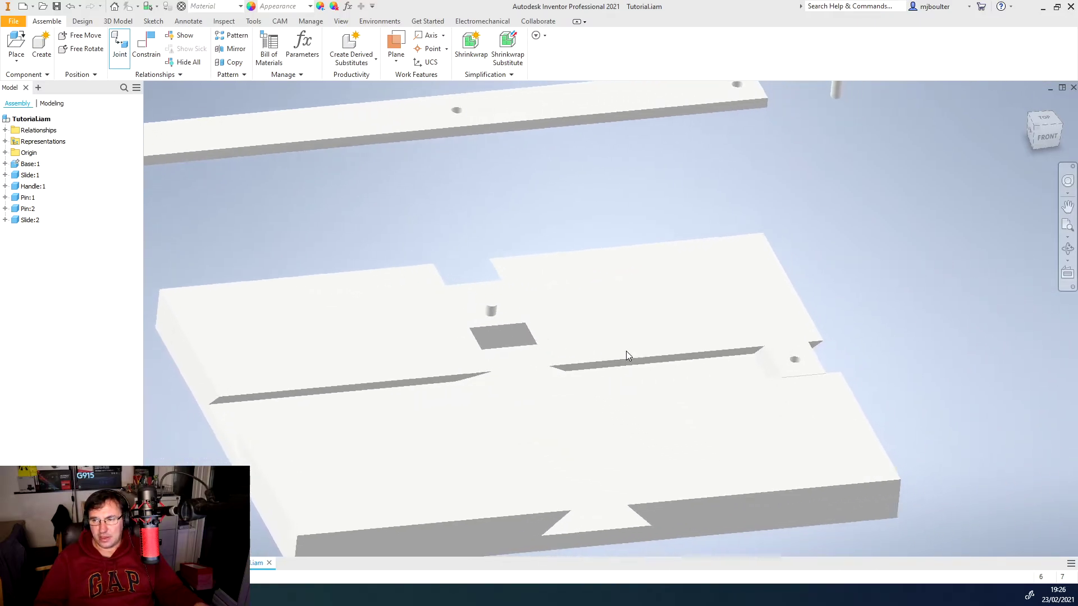
Add a Mate constraint with 0 mm offset aligning Pin:1's centre axis with the axis of the hole in Slide:1
{"action": "middle_click_drag", "start_coordinate": [745, 389], "coordinate": [570, 245], "text": "shift"}
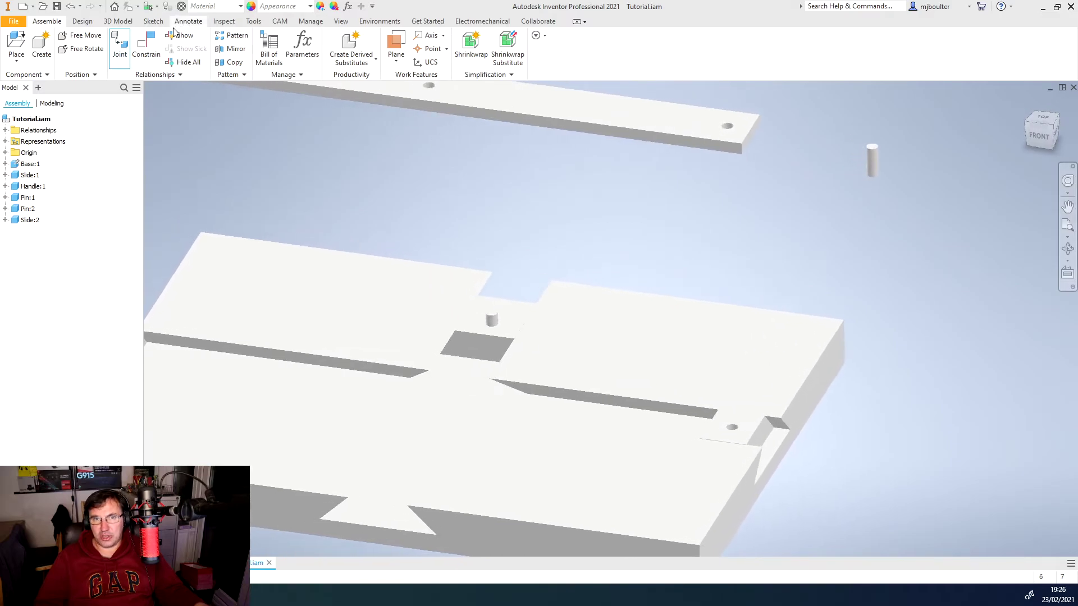
{"action": "left_click", "coordinate": [144, 45]}
{"action": "middle_click_drag", "start_coordinate": [606, 207], "coordinate": [787, 243], "text": "shift"}
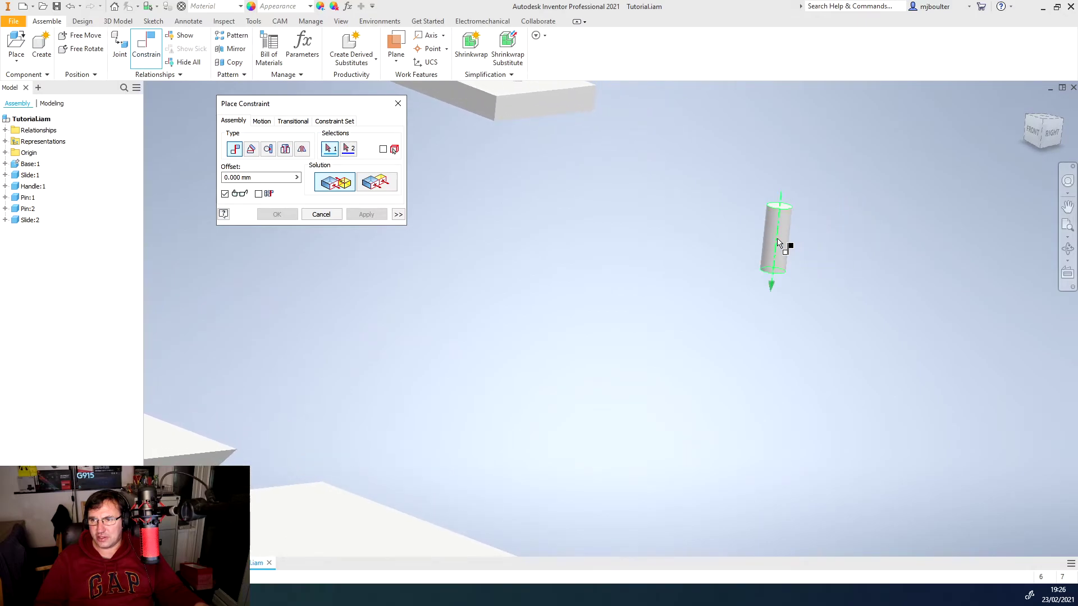
{"action": "left_click", "coordinate": [779, 242]}
{"action": "middle_click_drag", "start_coordinate": [748, 298], "coordinate": [579, 418], "text": "shift"}
{"action": "left_click", "coordinate": [578, 414]}
{"action": "key", "text": "F6"}
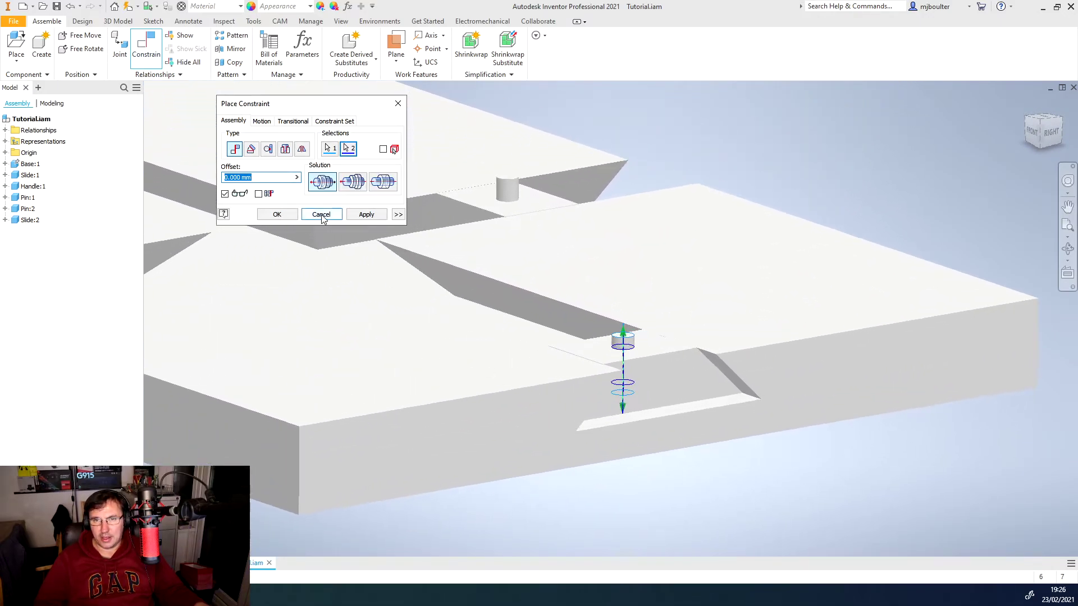
{"action": "left_click", "coordinate": [365, 215]}
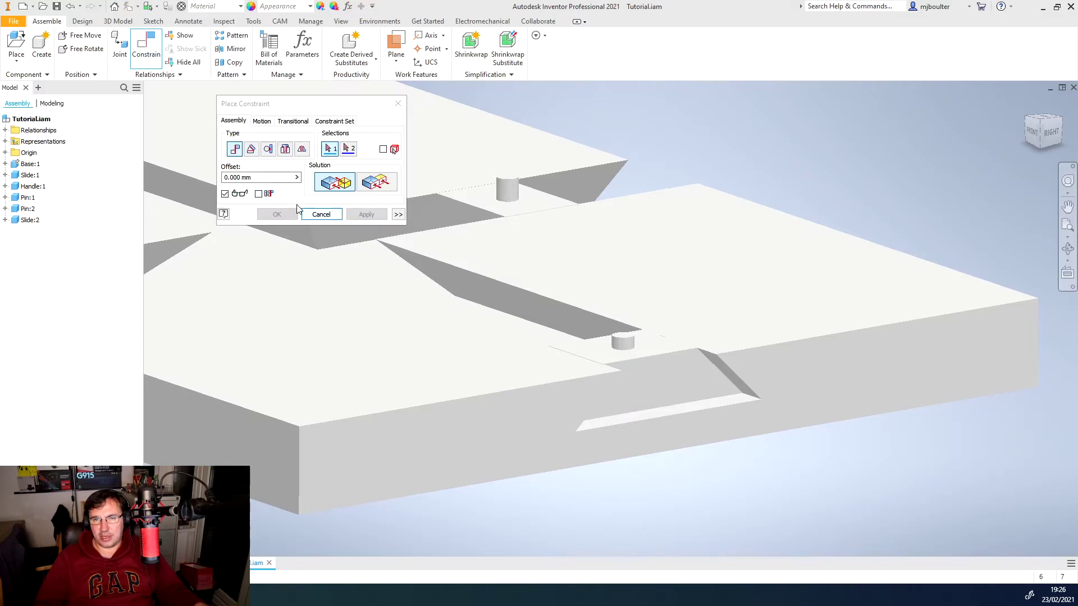
{"action": "left_click", "coordinate": [320, 214]}
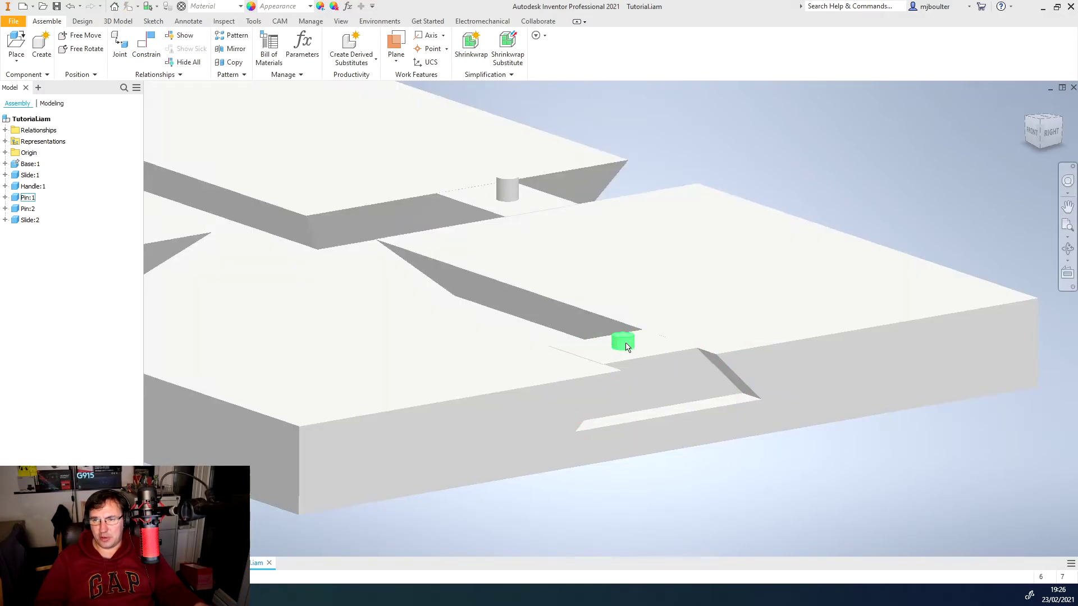
Pull Pin:1 up out of its hole and mate its bottom face to the floor of Slide:1's hole with 0 mm offset
{"action": "left_click_drag", "start_coordinate": [627, 347], "coordinate": [599, 219]}
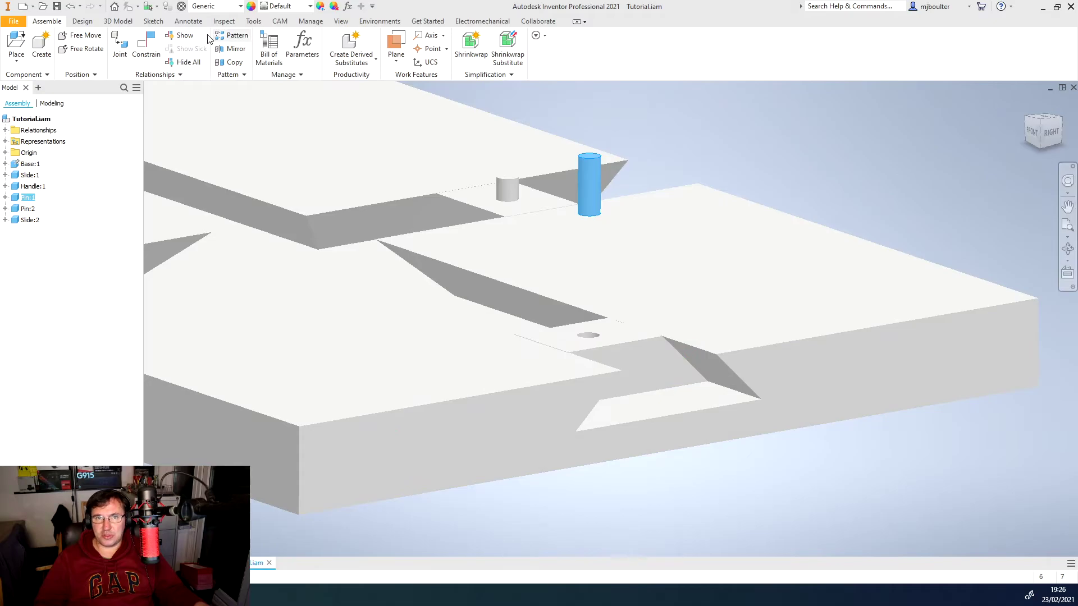
{"action": "left_click", "coordinate": [146, 45]}
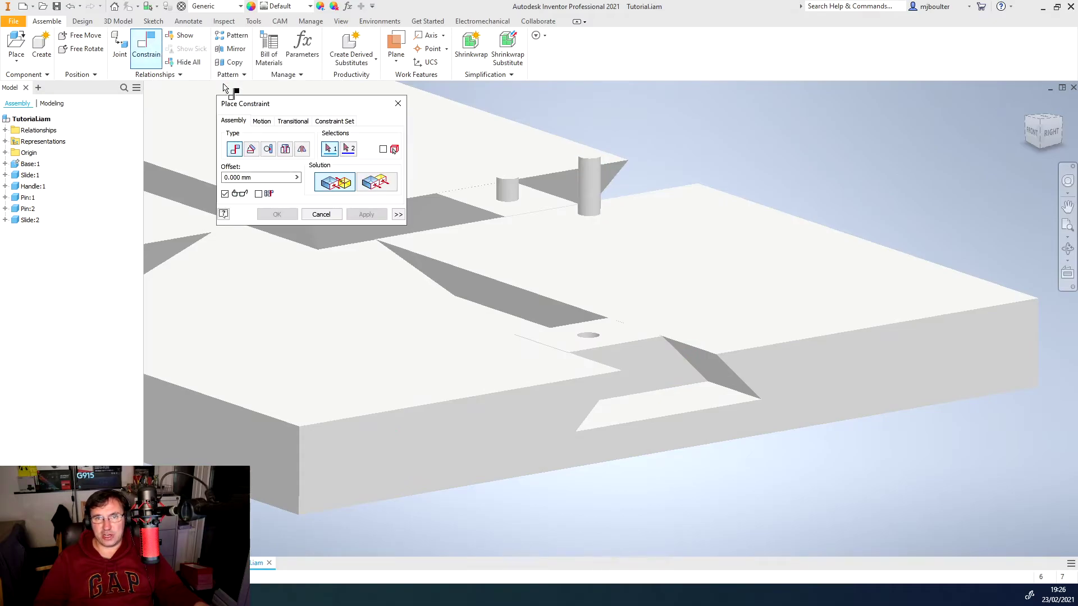
{"action": "middle_click_drag", "start_coordinate": [594, 224], "coordinate": [699, 188], "text": "shift"}
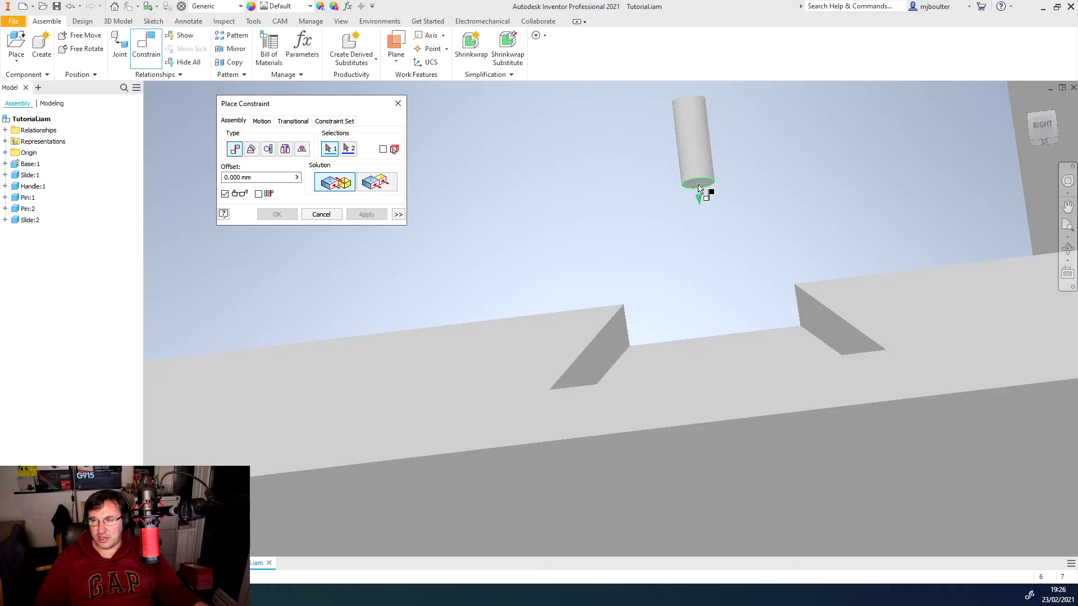
{"action": "left_click", "coordinate": [699, 188]}
{"action": "middle_click_drag", "start_coordinate": [717, 246], "coordinate": [816, 274], "text": "shift"}
{"action": "scroll", "coordinate": [669, 266], "scroll_direction": "down", "scroll_amount": 3}
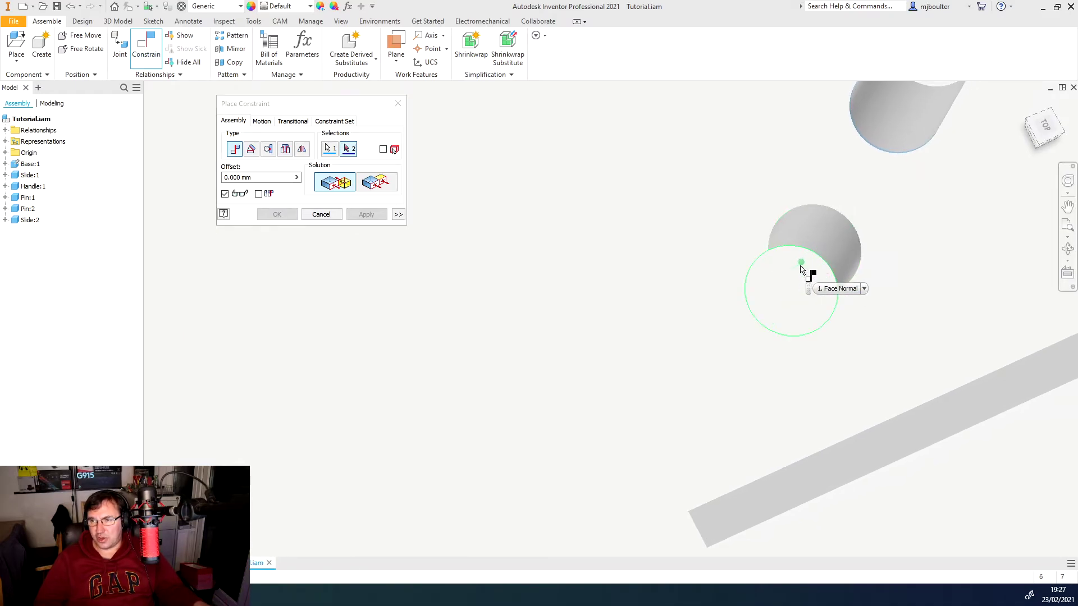
{"action": "left_click", "coordinate": [801, 270]}
{"action": "key", "text": "F6"}
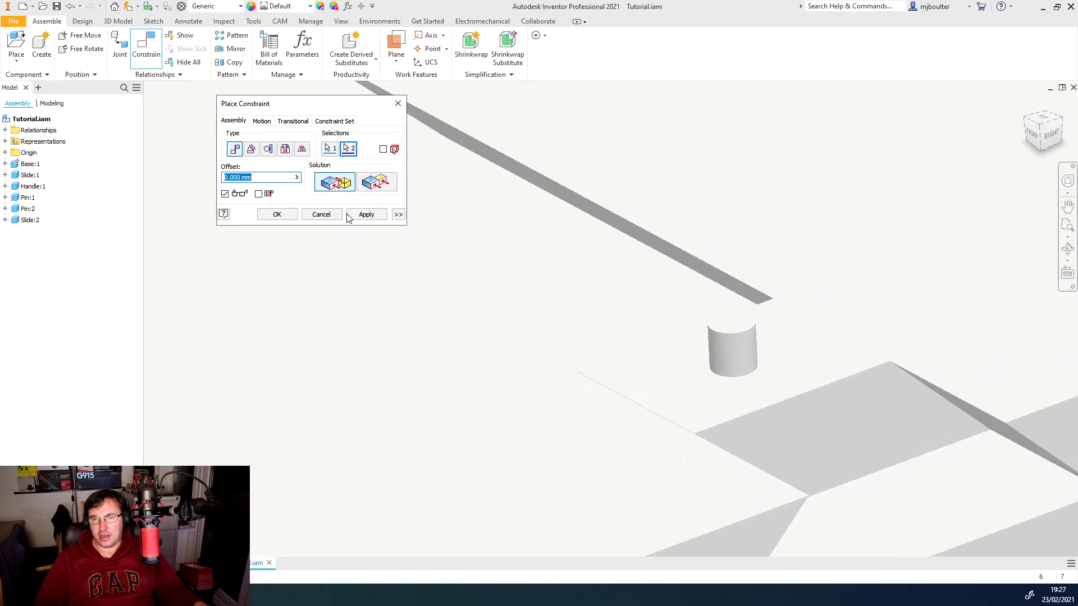
{"action": "left_click", "coordinate": [365, 214]}
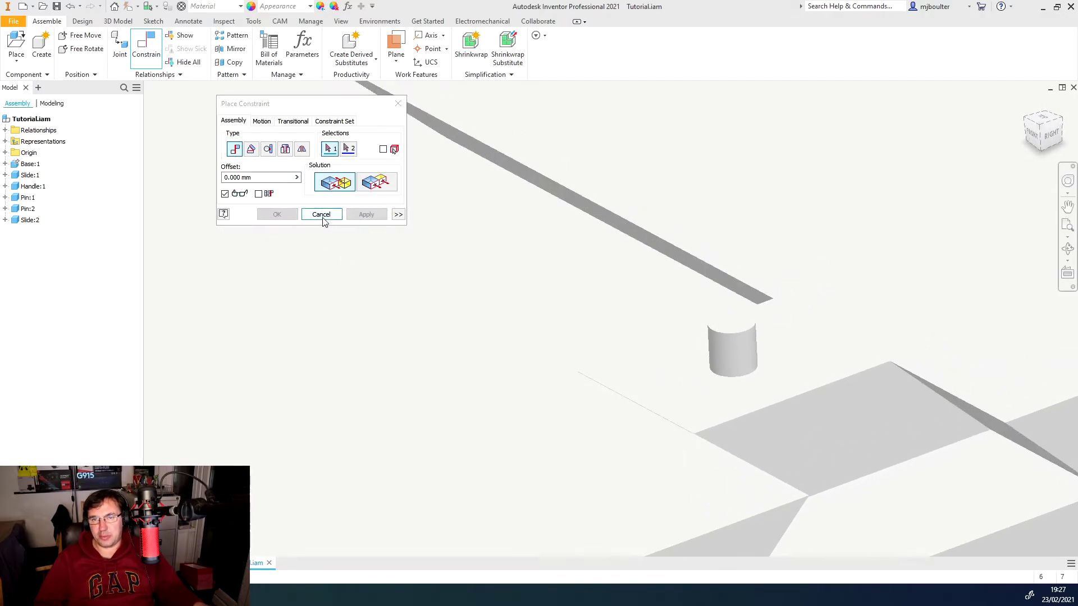
{"action": "left_click", "coordinate": [321, 214]}
Move both slides with their pins along the dovetail slots to check that each pin travels with its slide
{"action": "scroll", "coordinate": [786, 398], "scroll_direction": "down", "scroll_amount": 5}
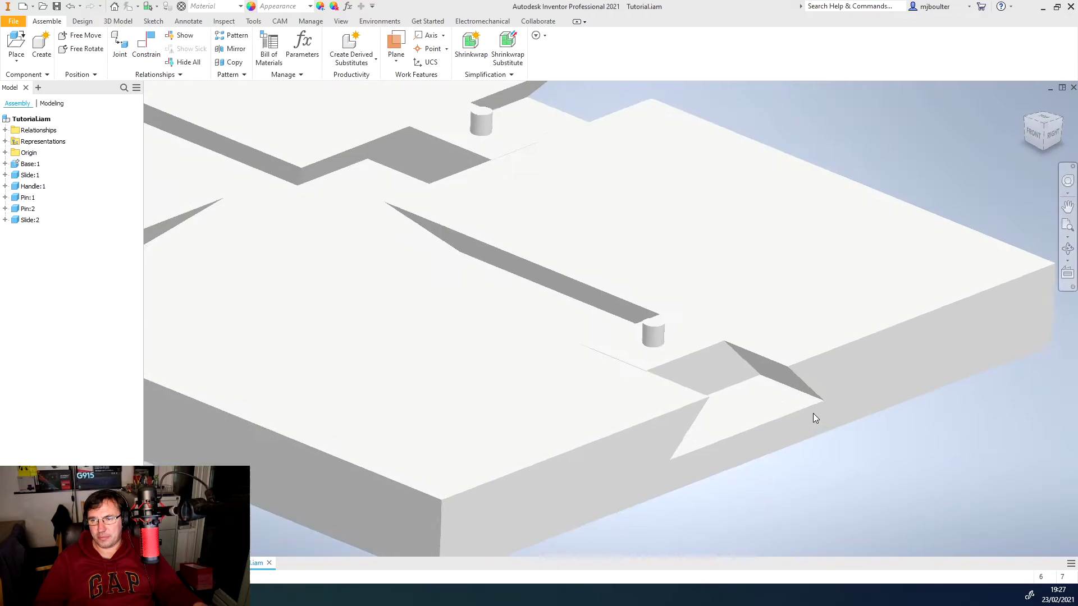
{"action": "left_click_drag", "start_coordinate": [699, 348], "coordinate": [606, 309]}
{"action": "left_click_drag", "start_coordinate": [542, 142], "coordinate": [378, 214]}
{"action": "middle_click_drag", "start_coordinate": [378, 214], "coordinate": [457, 260], "text": "shift"}
{"action": "left_click_drag", "start_coordinate": [431, 259], "coordinate": [385, 307]}
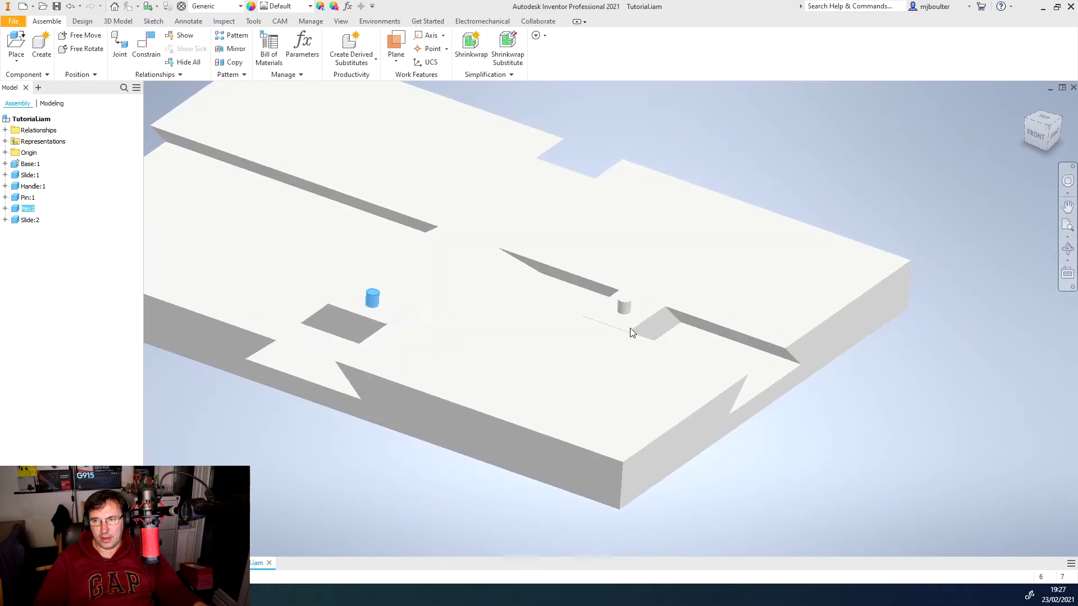
{"action": "middle_click_drag", "start_coordinate": [630, 329], "coordinate": [628, 315], "text": "shift"}
{"action": "left_click_drag", "start_coordinate": [627, 315], "coordinate": [716, 344]}
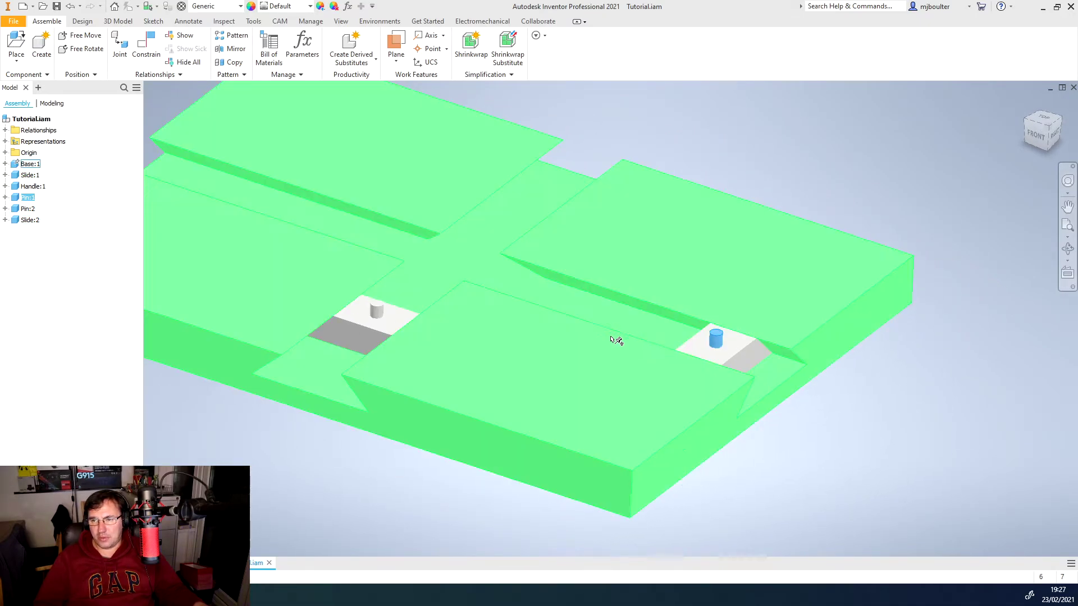
{"action": "left_click_drag", "start_coordinate": [384, 320], "coordinate": [367, 339]}
{"action": "scroll", "coordinate": [399, 328], "scroll_direction": "down", "scroll_amount": 4}
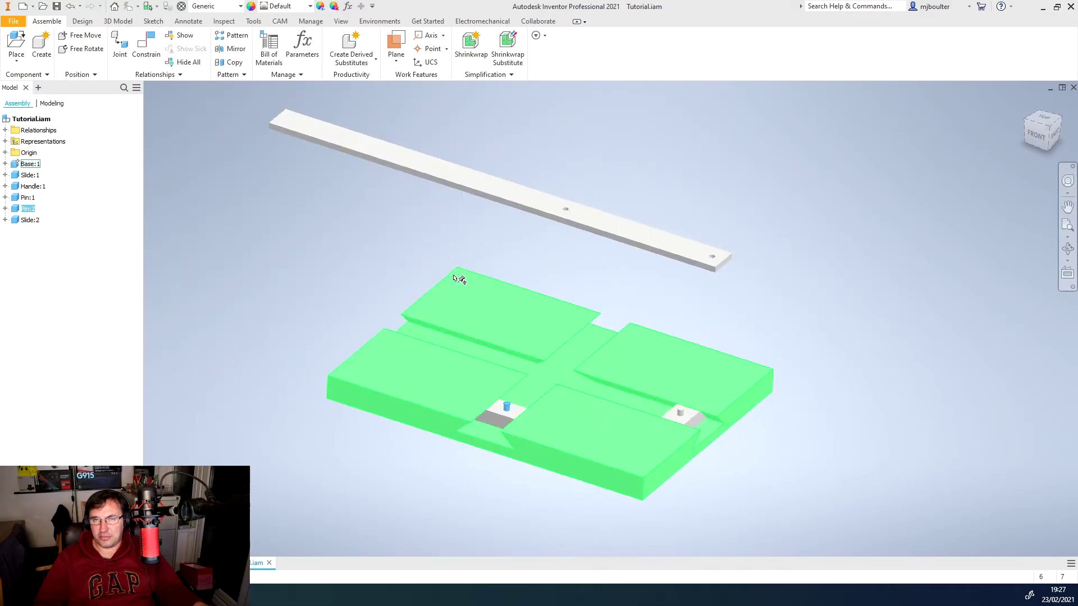
Start a joint connecting the top centre of the handle's end hole to the top centre of Pin:1
{"action": "left_click", "coordinate": [119, 45]}
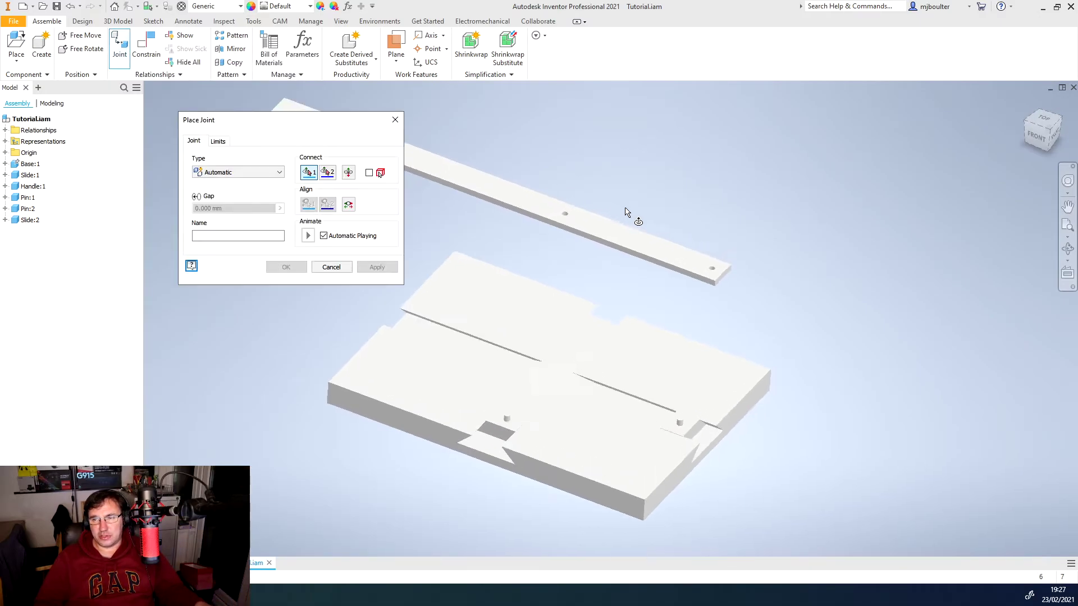
{"action": "scroll", "coordinate": [674, 233], "scroll_direction": "up", "scroll_amount": 5}
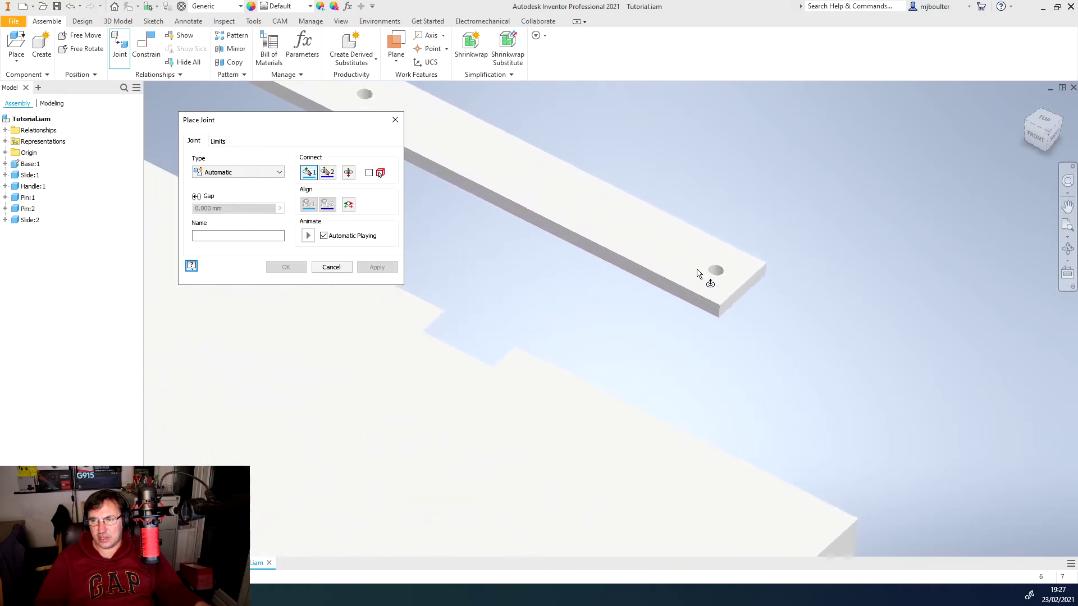
{"action": "scroll", "coordinate": [698, 273], "scroll_direction": "up", "scroll_amount": 5}
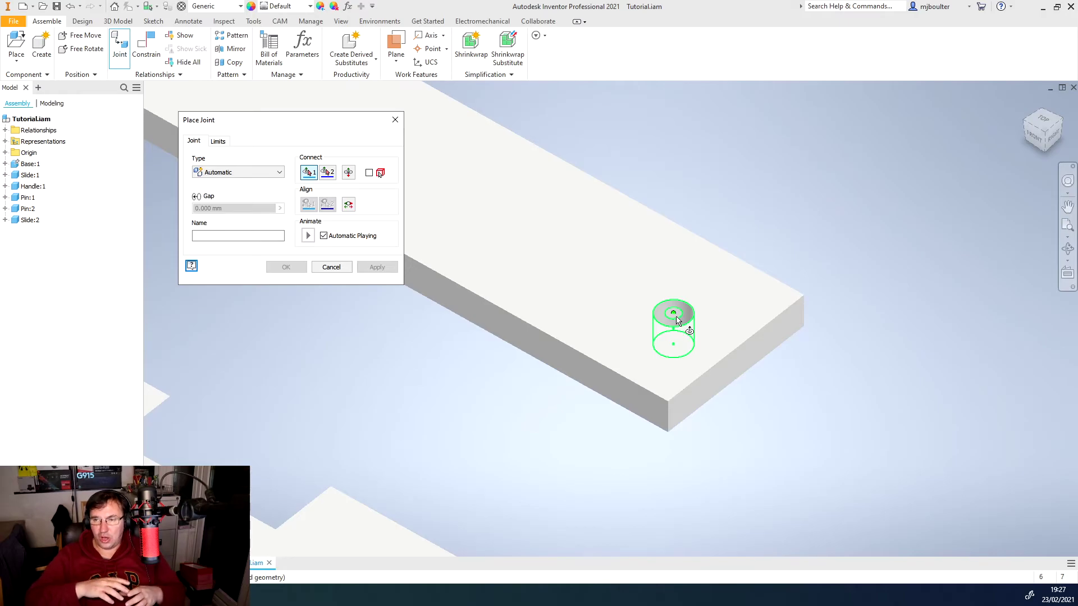
{"action": "mouse_move", "coordinate": [695, 338]}
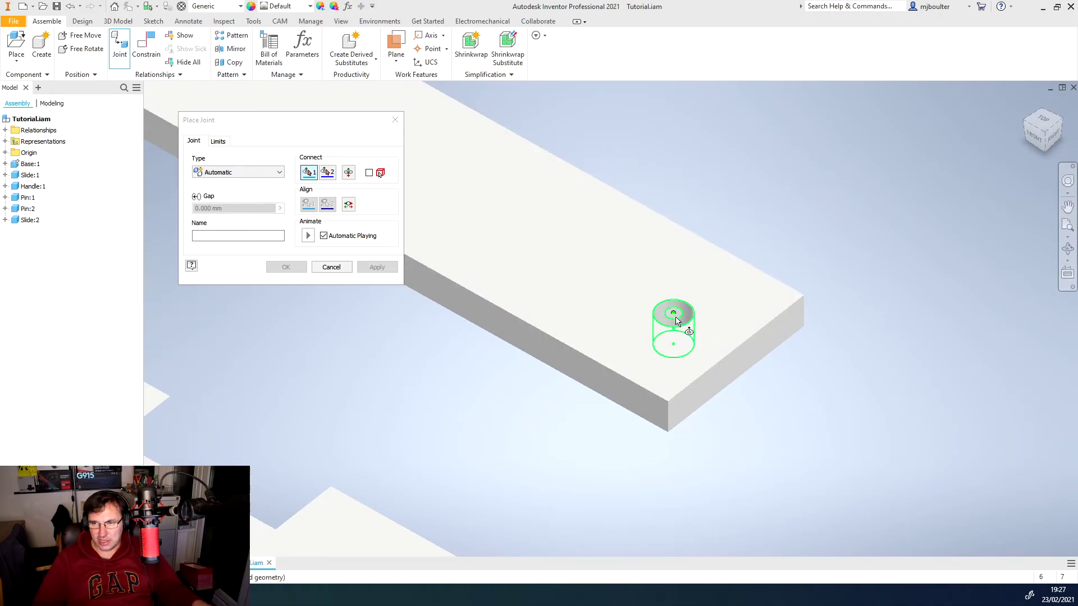
{"action": "left_click", "coordinate": [677, 321]}
{"action": "scroll", "coordinate": [630, 355], "scroll_direction": "up", "scroll_amount": 5}
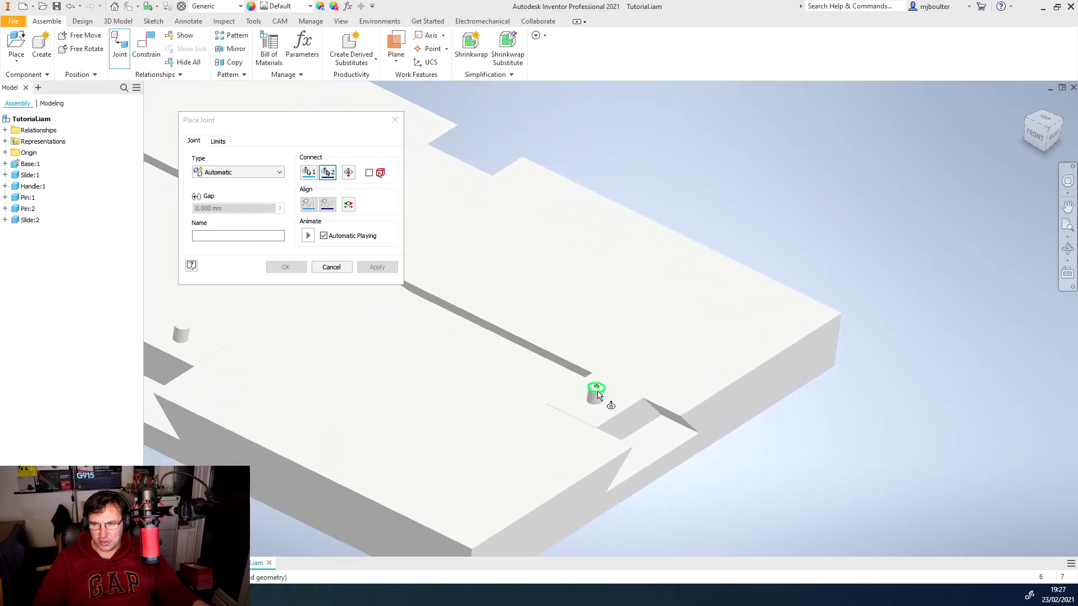
{"action": "left_click", "coordinate": [597, 396]}
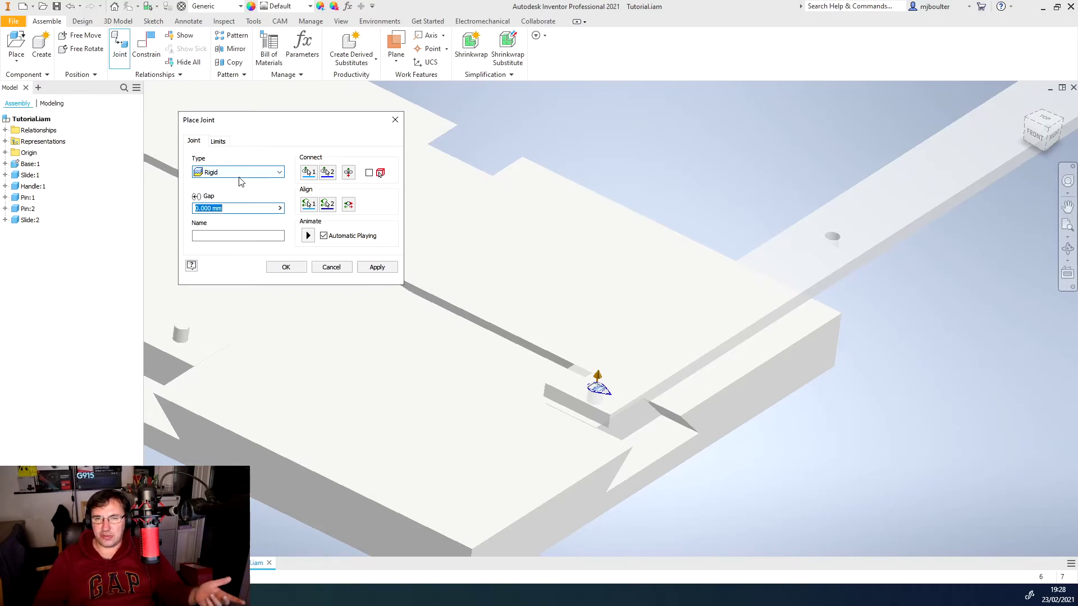
Set the joint between the handle and Pin:1 to Rotational with a 0 mm gap and apply it
{"action": "left_click", "coordinate": [247, 177]}
{"action": "left_click", "coordinate": [233, 187]}
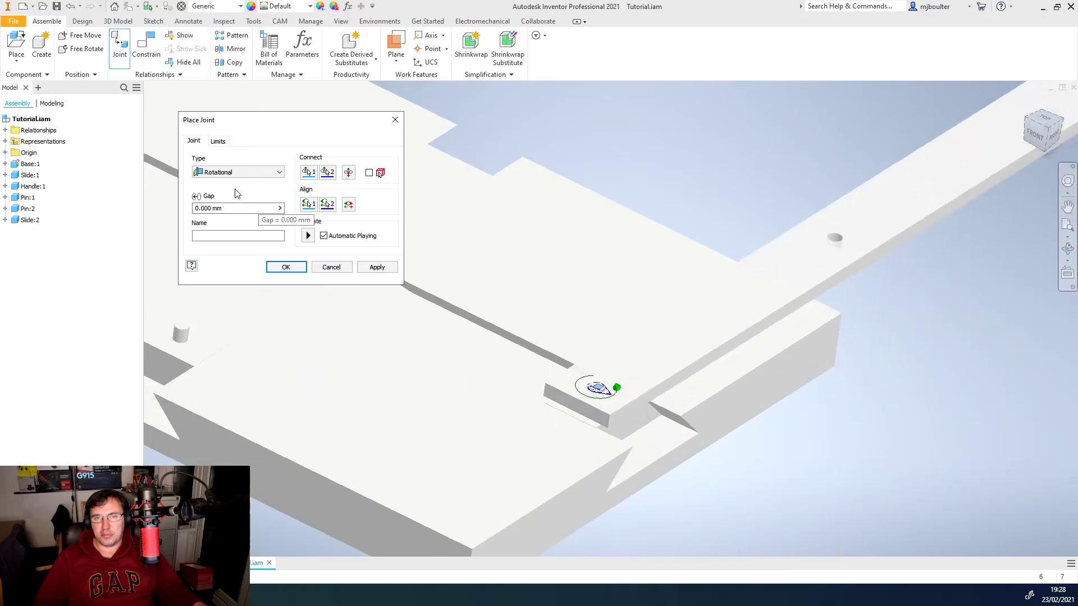
{"action": "left_click", "coordinate": [371, 268]}
Start a new joint connecting the centre of the handle's second hole to the top centre of Pin:2
{"action": "scroll", "coordinate": [368, 270], "scroll_direction": "down", "scroll_amount": 2}
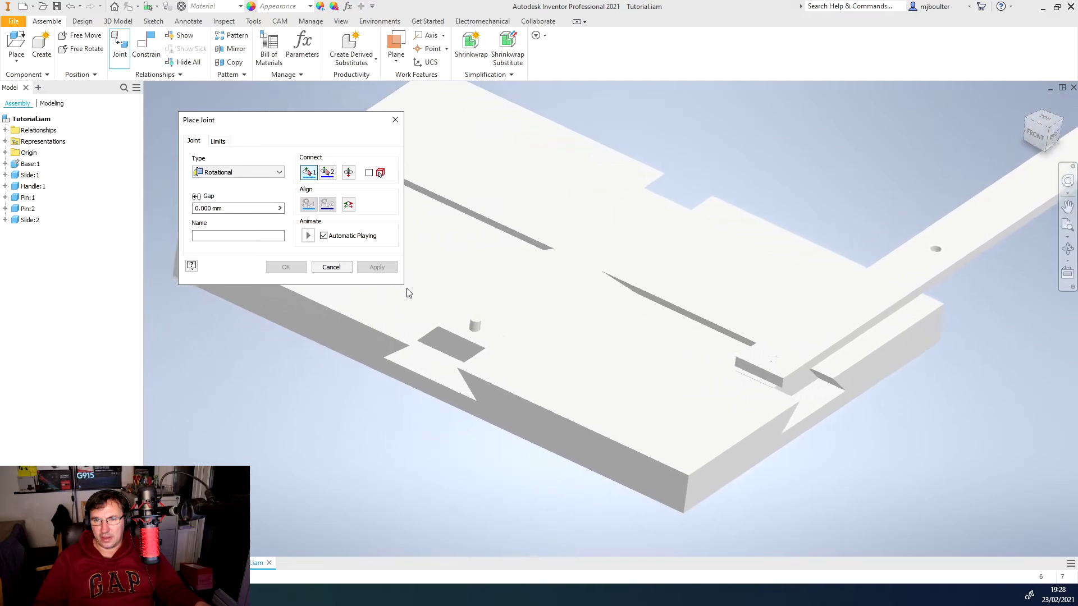
{"action": "middle_click_drag", "start_coordinate": [368, 269], "coordinate": [651, 298]}
{"action": "scroll", "coordinate": [651, 298], "scroll_direction": "down", "scroll_amount": 2}
{"action": "middle_click_drag", "start_coordinate": [881, 267], "coordinate": [743, 321], "text": "shift"}
{"action": "scroll", "coordinate": [732, 301], "scroll_direction": "up", "scroll_amount": 3}
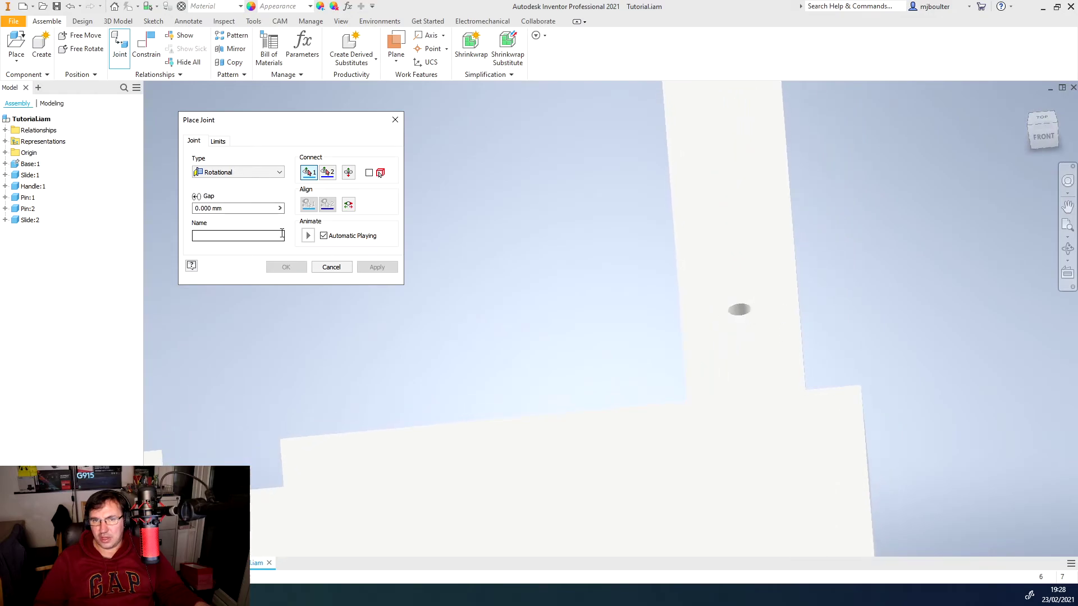
{"action": "left_click", "coordinate": [330, 266]}
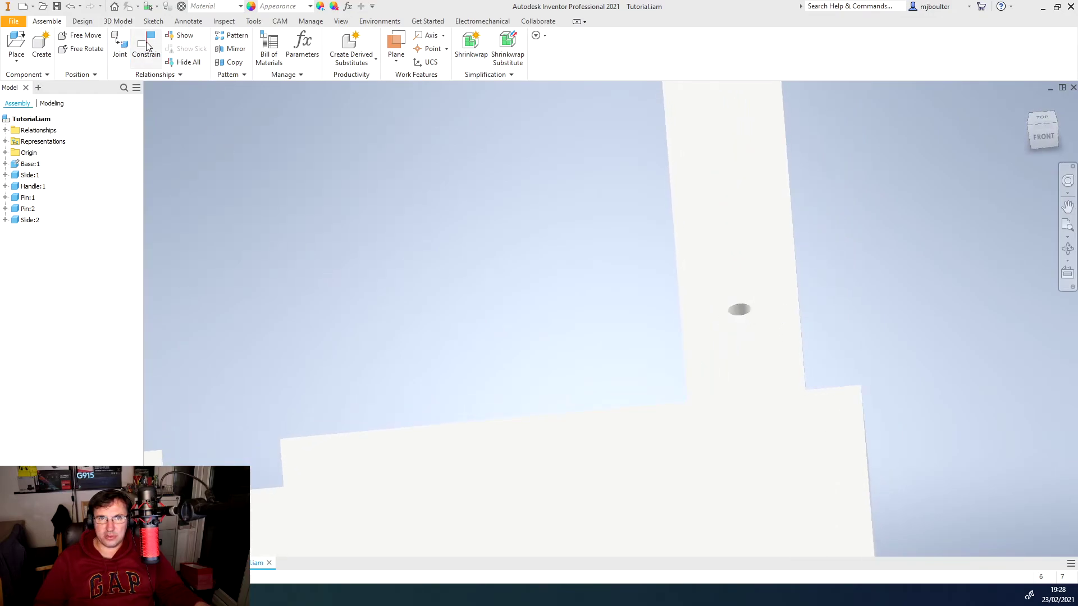
{"action": "left_click", "coordinate": [120, 48]}
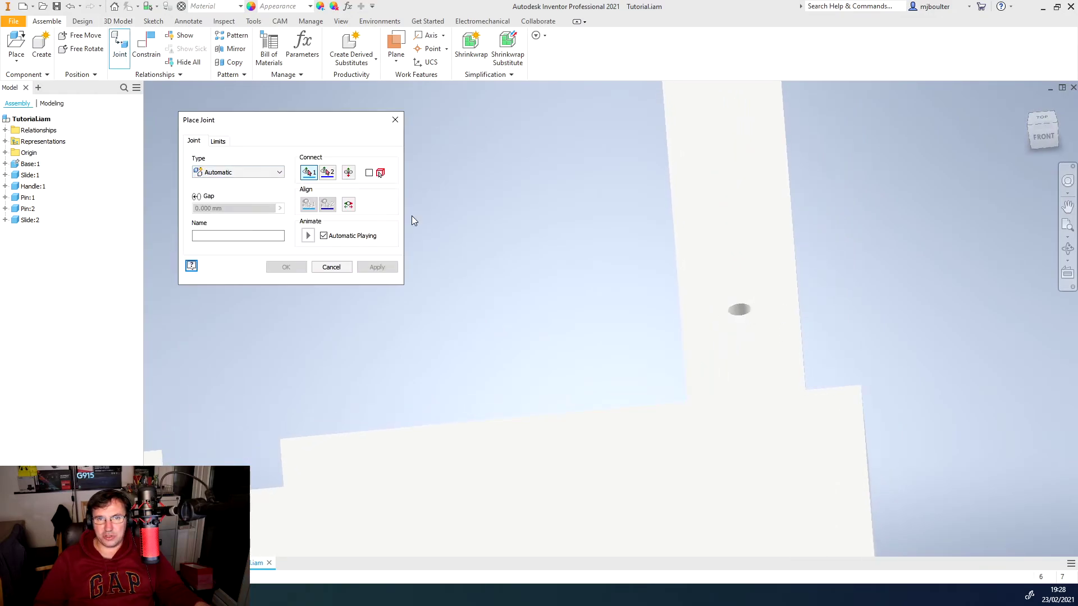
{"action": "left_click", "coordinate": [741, 312]}
{"action": "middle_click_drag", "start_coordinate": [741, 312], "coordinate": [503, 411], "text": "shift"}
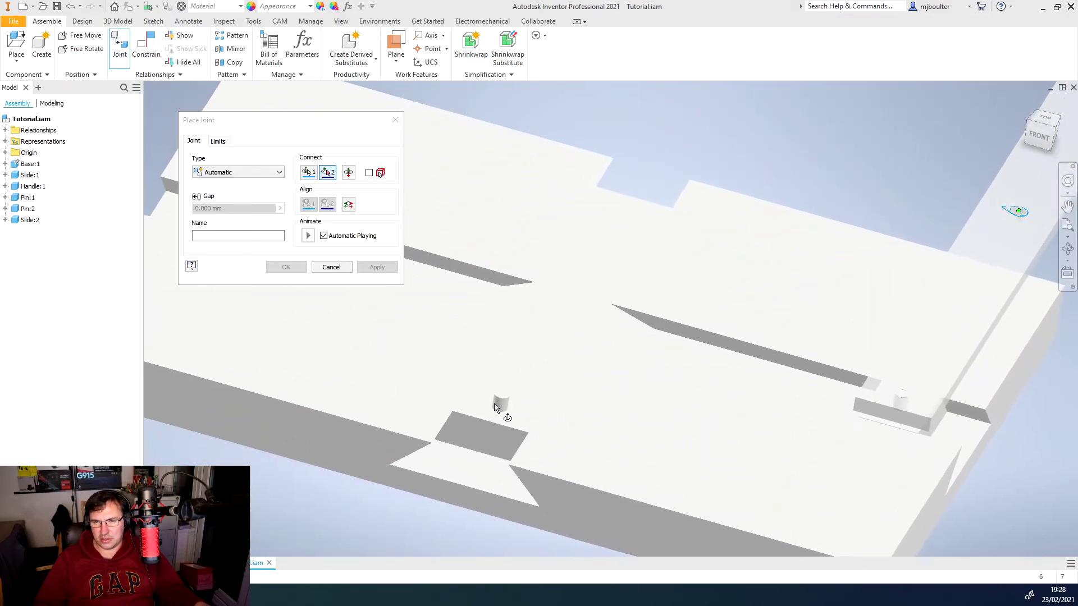
{"action": "left_click", "coordinate": [501, 397]}
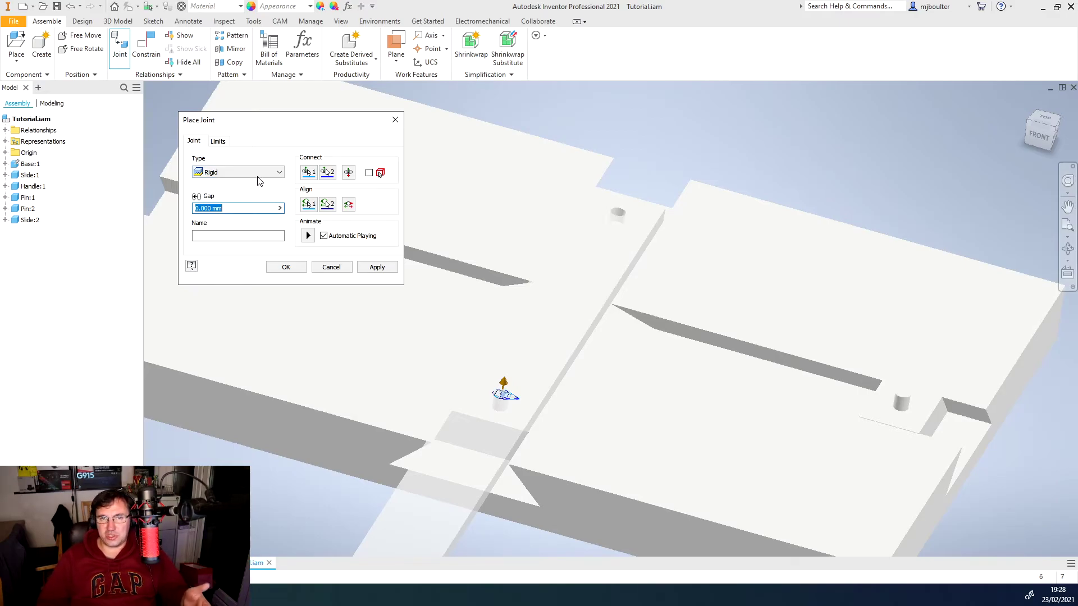
Apply the handle-to-Pin:2 joint as Rotational with a 0 mm gap, and swing the handle to test the motion
{"action": "left_click", "coordinate": [261, 175]}
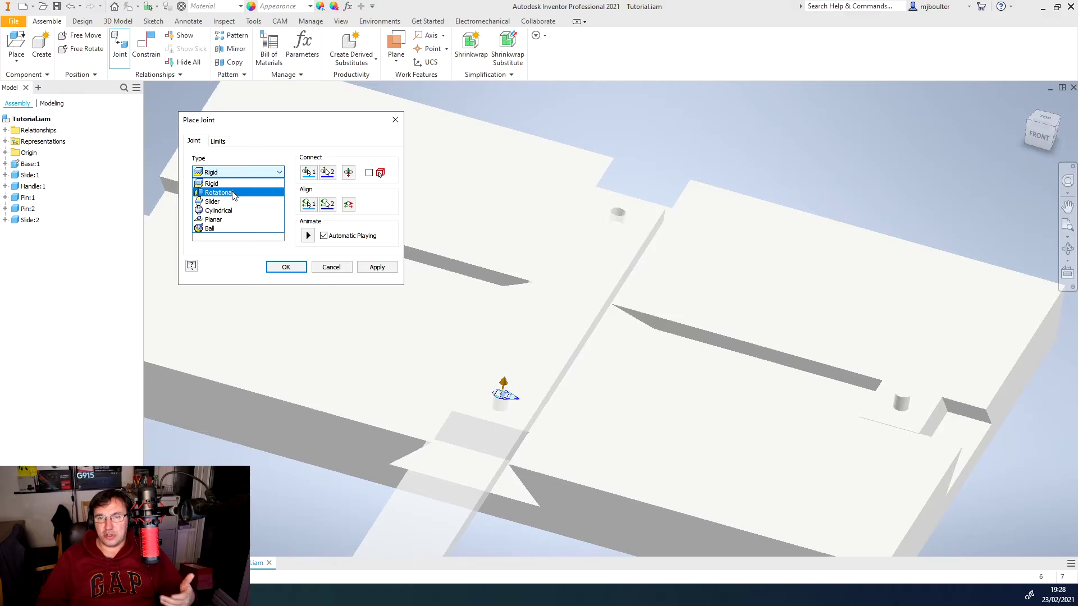
{"action": "left_click", "coordinate": [237, 192]}
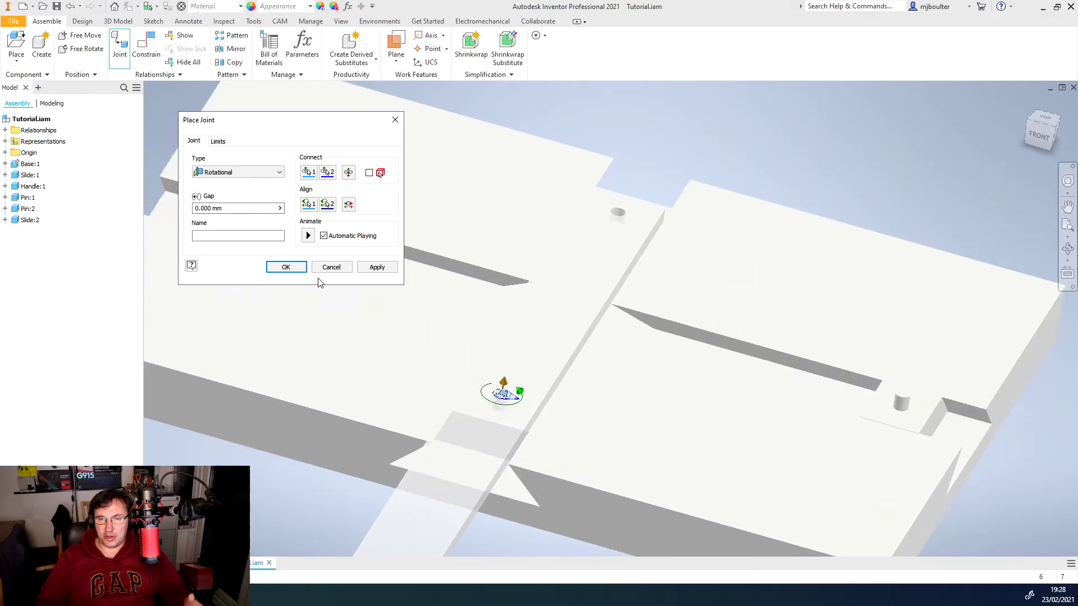
{"action": "left_click", "coordinate": [375, 270]}
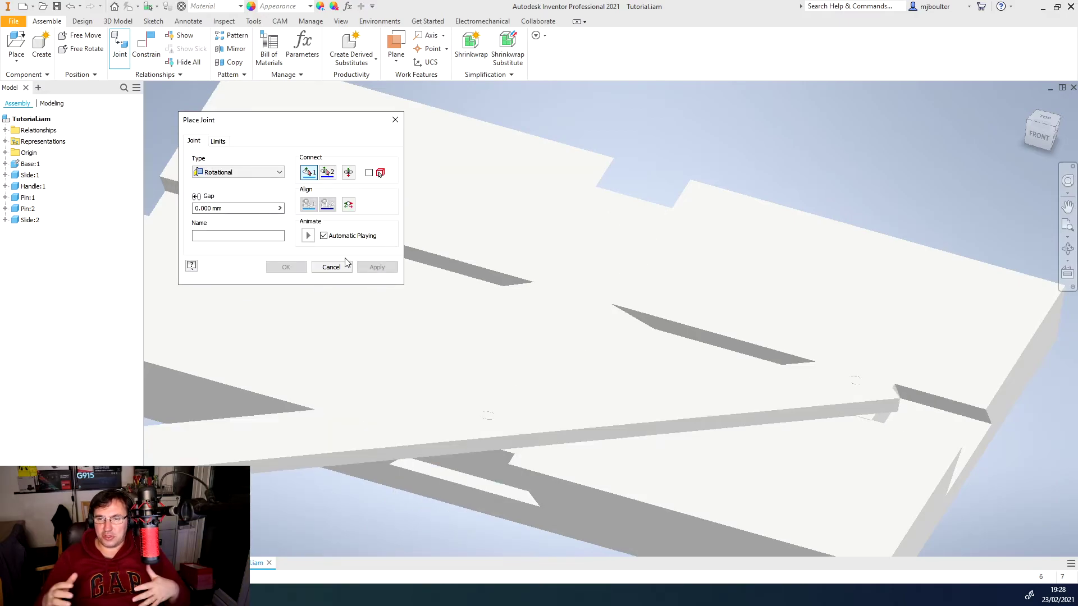
{"action": "left_click", "coordinate": [330, 267]}
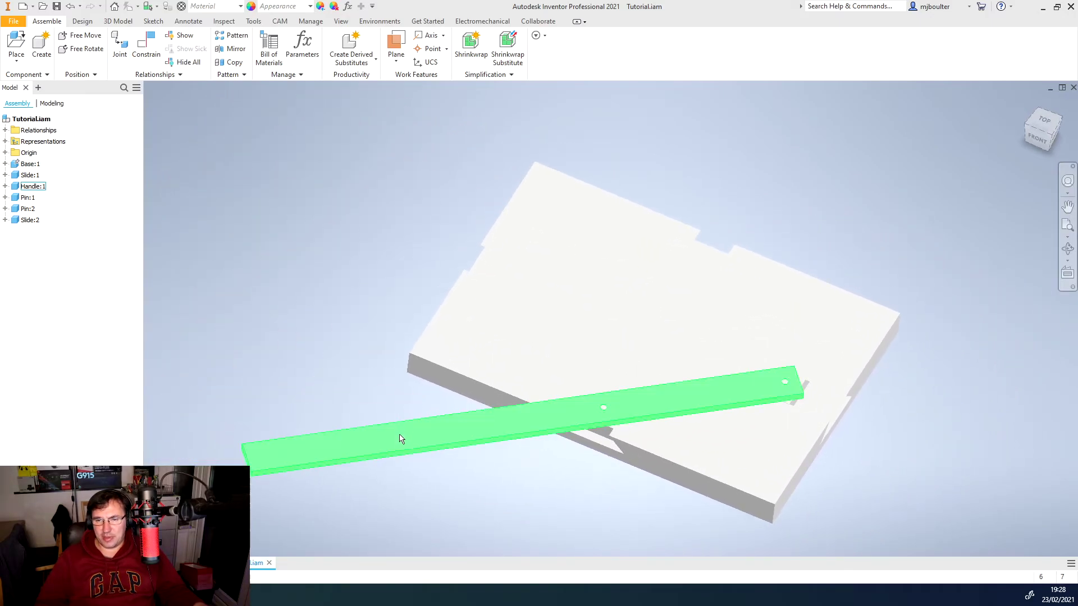
{"action": "left_click_drag", "start_coordinate": [397, 441], "coordinate": [505, 286]}
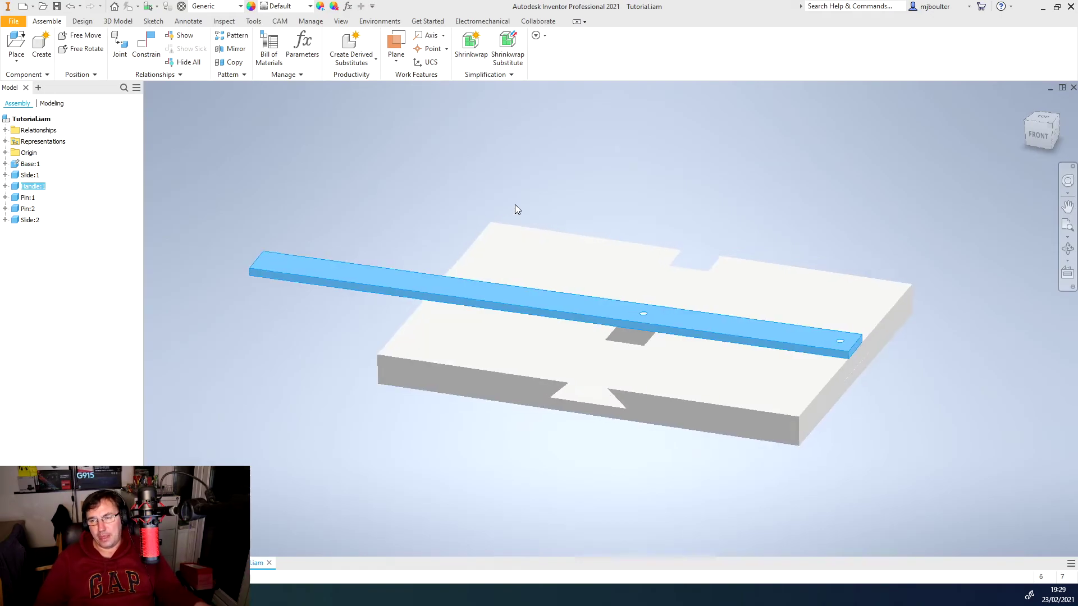
Constrain the handle's long side face to the base's front side face with a directed angle of 0 deg, and test whether the handle still moves
{"action": "left_click", "coordinate": [149, 46]}
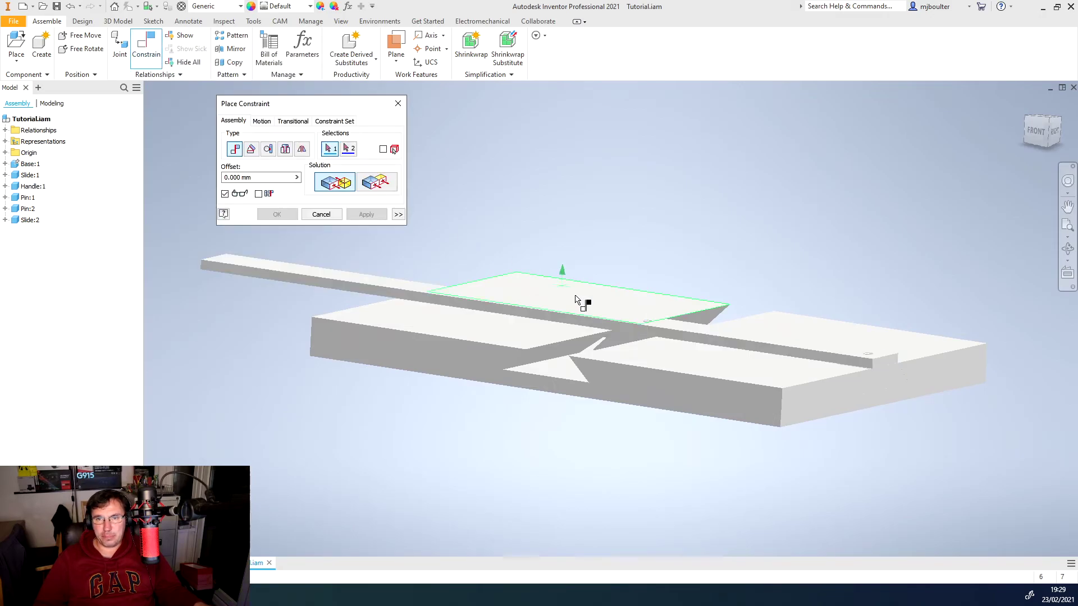
{"action": "middle_click_drag", "start_coordinate": [577, 299], "coordinate": [508, 298], "text": "shift"}
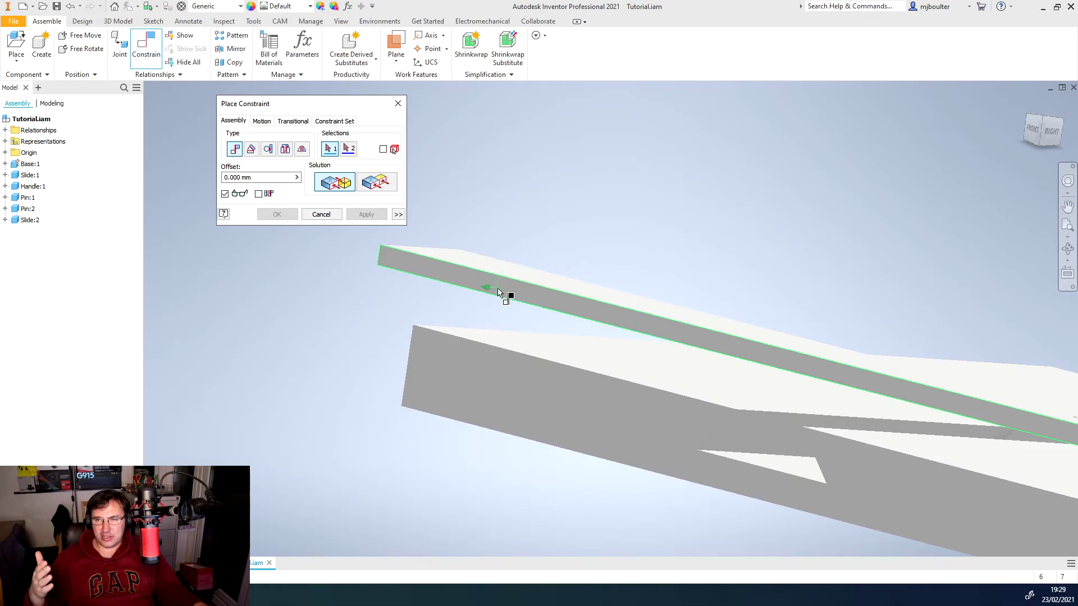
{"action": "left_click", "coordinate": [503, 292]}
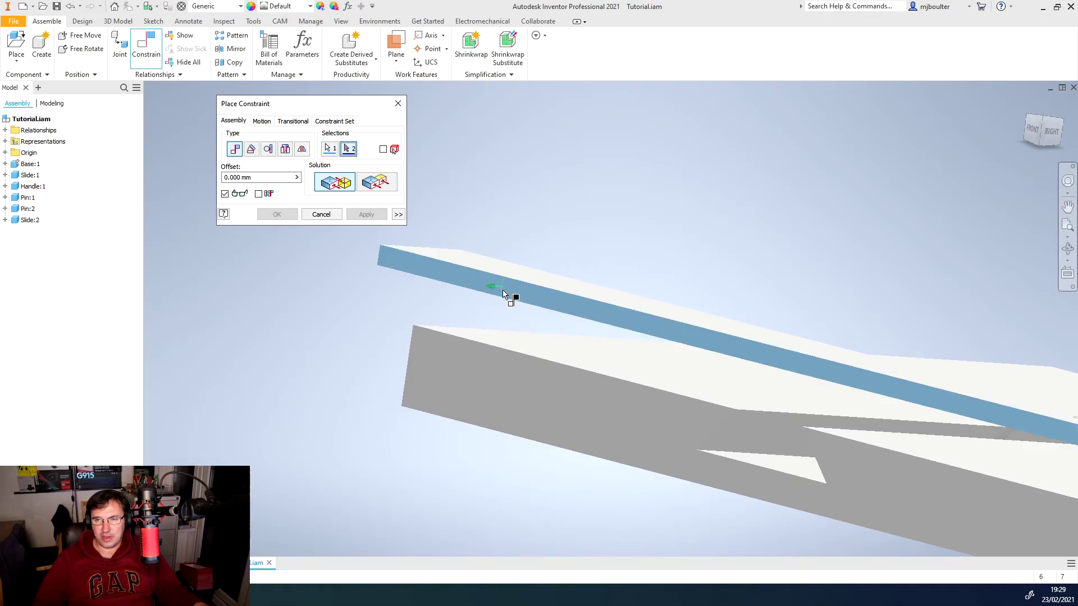
{"action": "middle_click_drag", "start_coordinate": [503, 426], "coordinate": [530, 394], "text": "shift"}
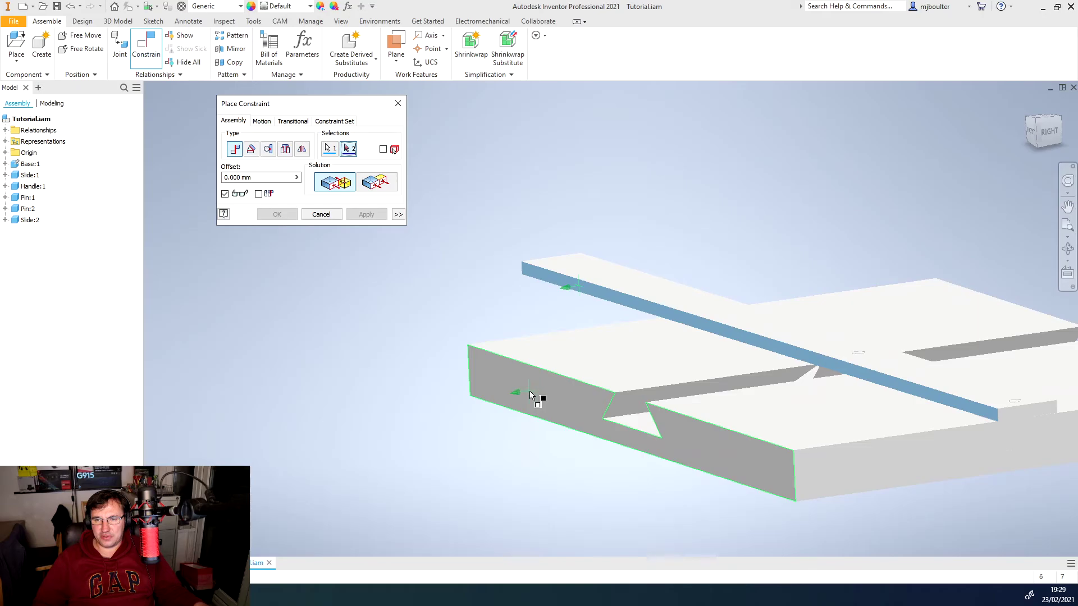
{"action": "left_click", "coordinate": [529, 395]}
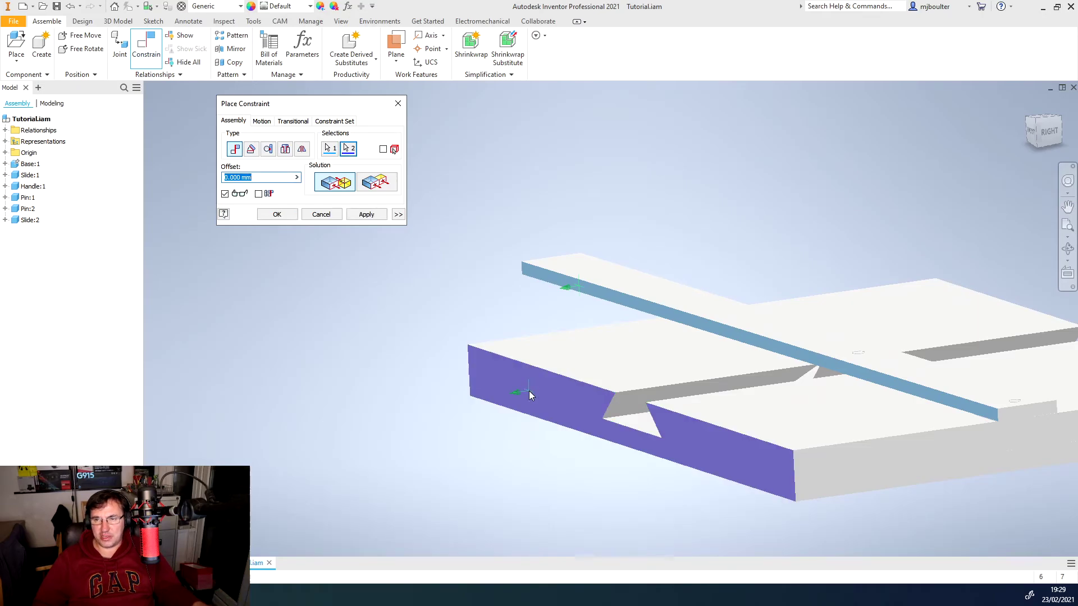
{"action": "middle_click_drag", "start_coordinate": [530, 394], "coordinate": [449, 283], "text": "shift"}
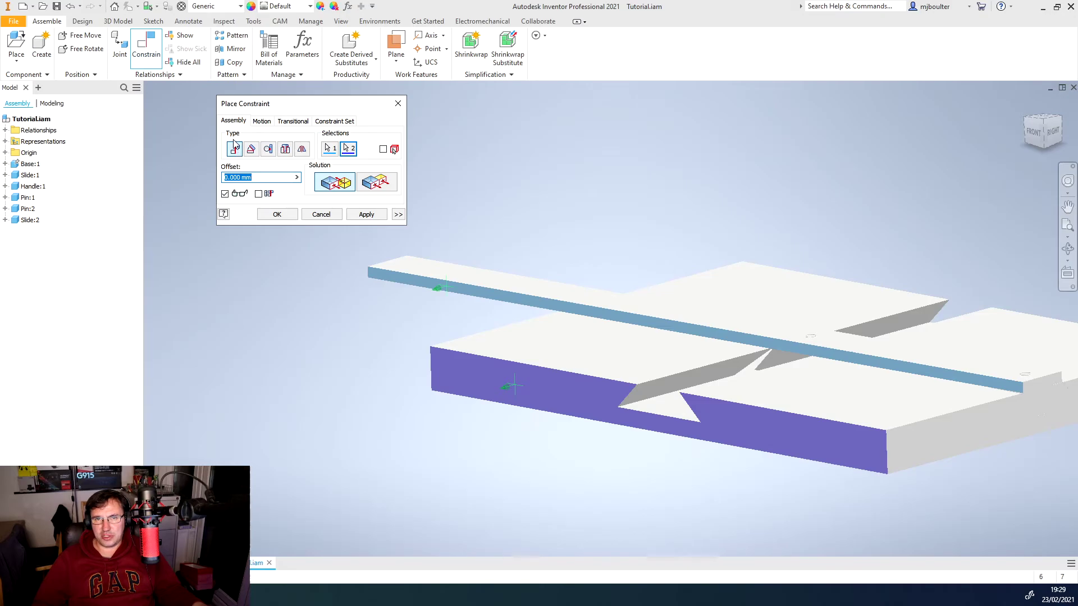
{"action": "left_click", "coordinate": [251, 149]}
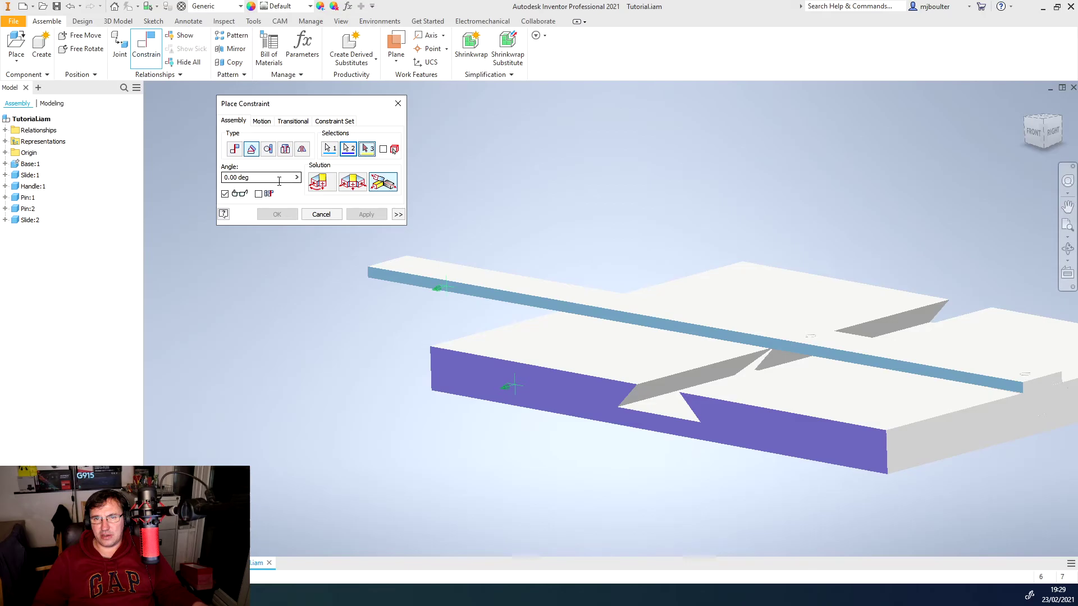
{"action": "left_click", "coordinate": [320, 187]}
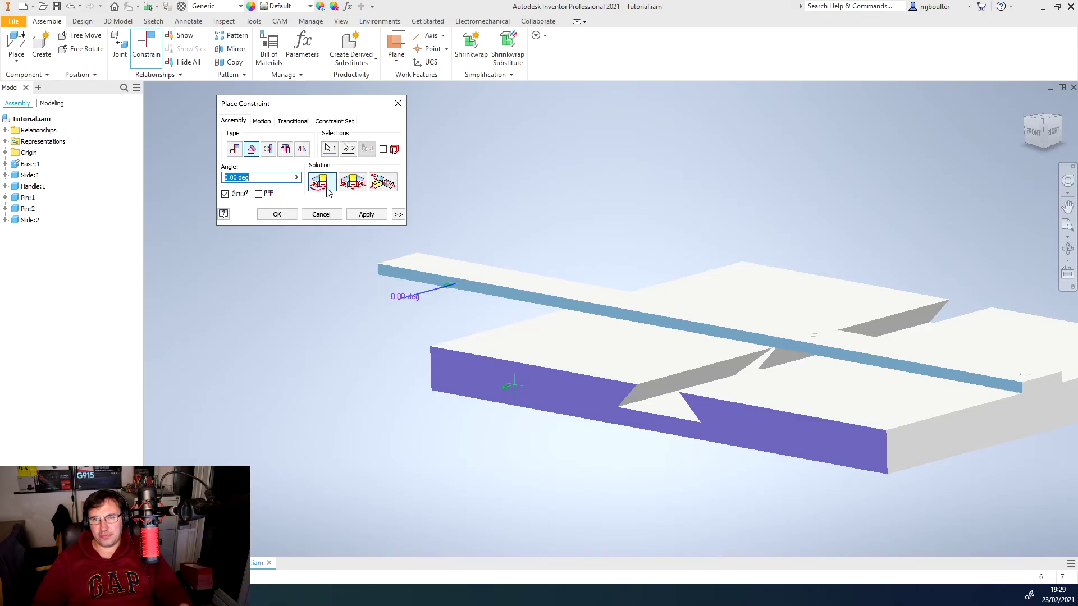
{"action": "left_click", "coordinate": [366, 215]}
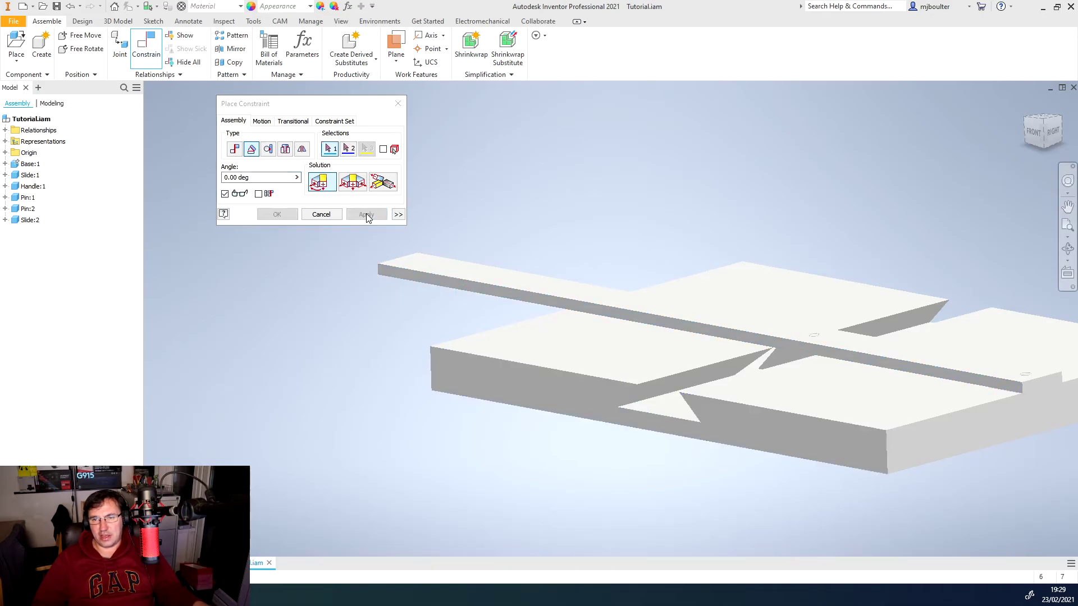
{"action": "left_click", "coordinate": [321, 215]}
{"action": "key", "text": "F6"}
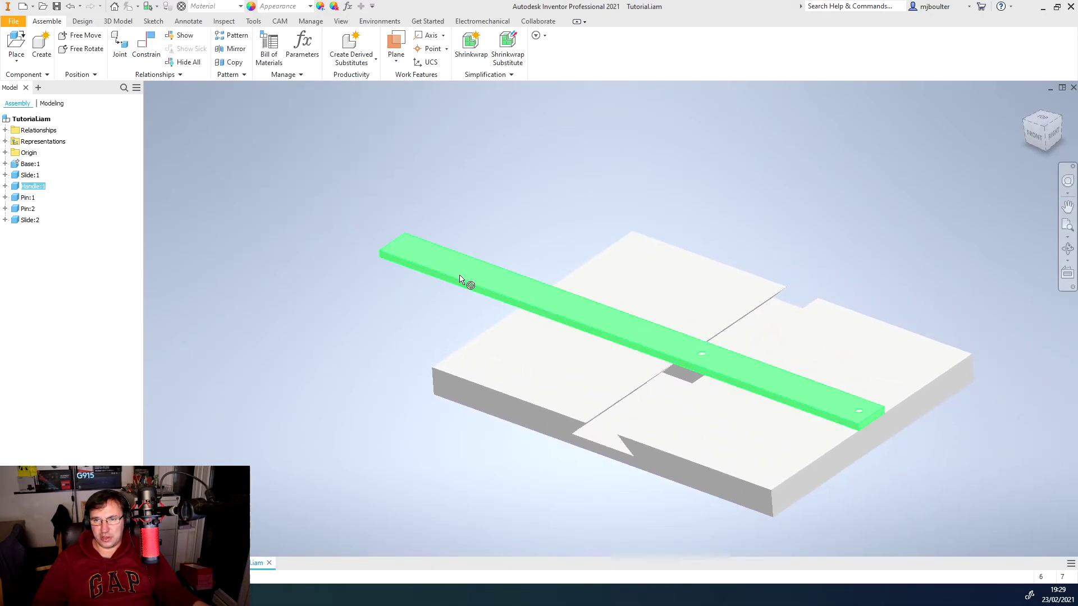
{"action": "left_click", "coordinate": [470, 281]}
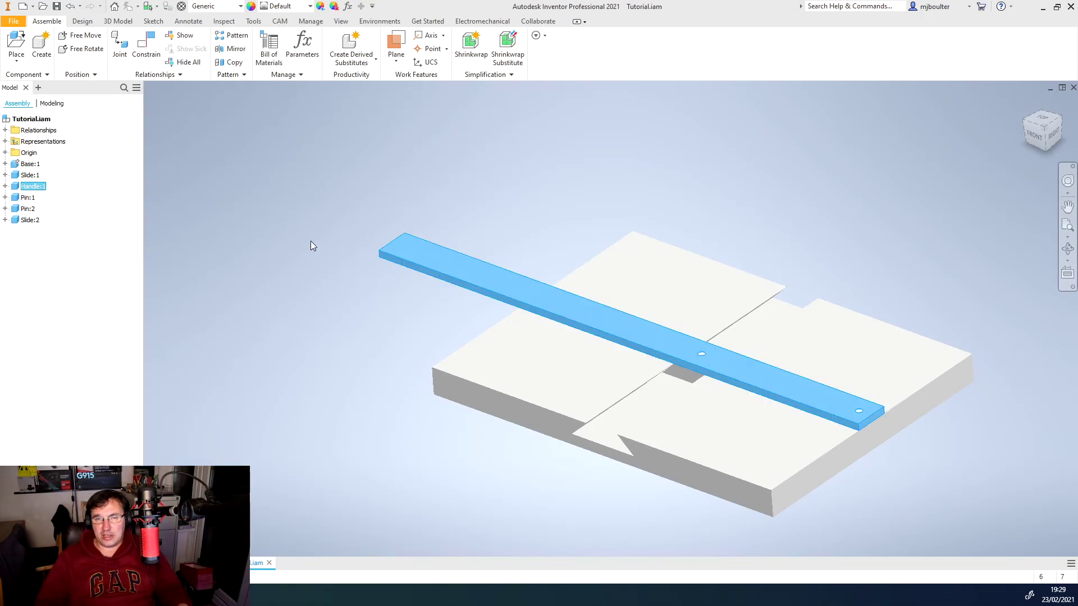
Drive the Angle:1 constraint forward from 0 to 3000 deg to watch the mechanism run, and leave the drive without keeping its end position
{"action": "left_click", "coordinate": [5, 130]}
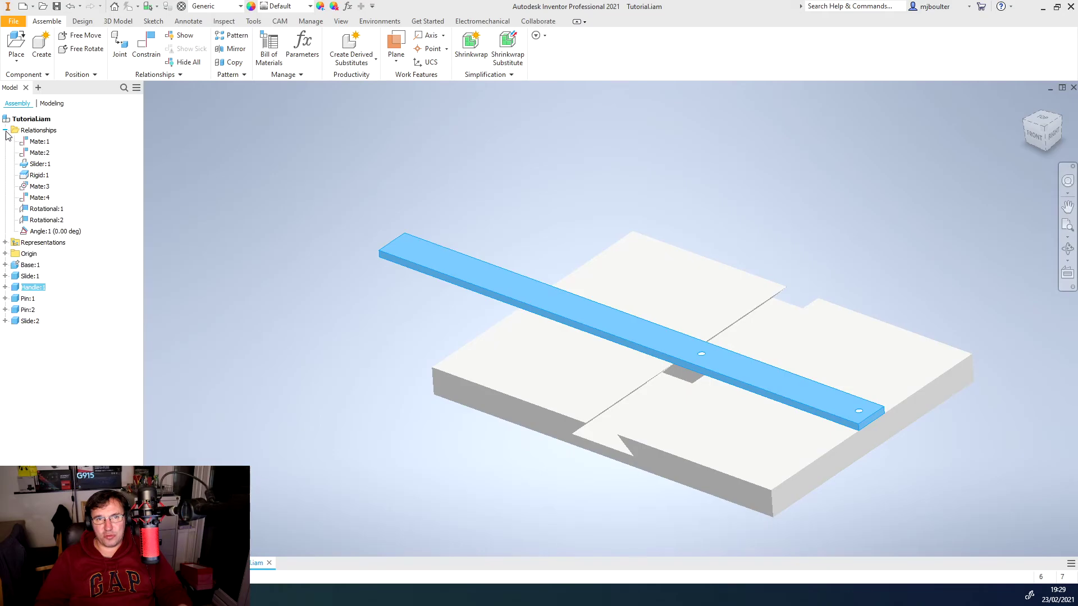
{"action": "right_click", "coordinate": [36, 235]}
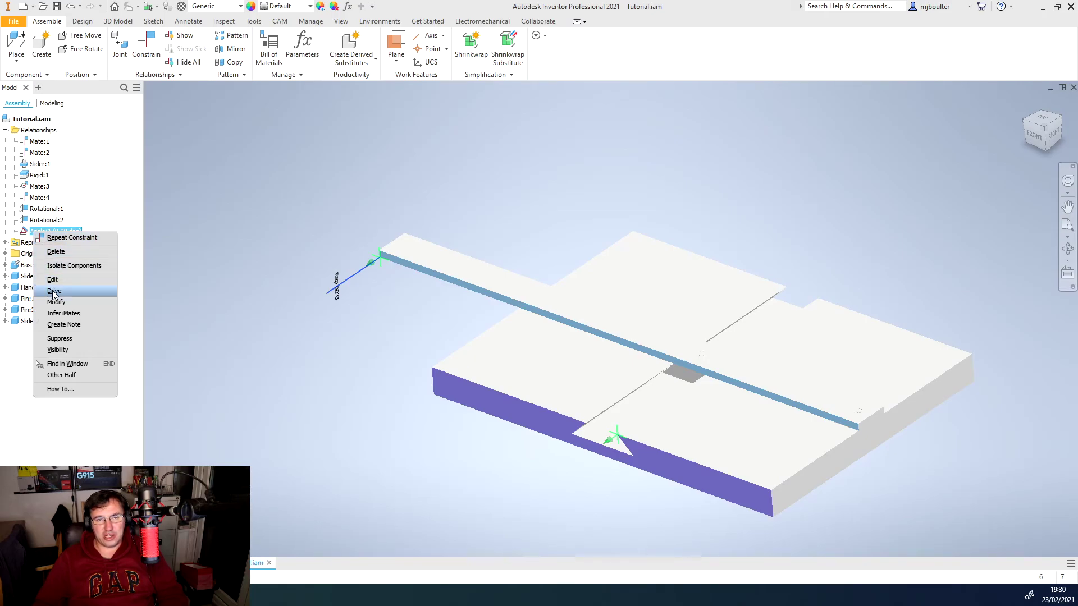
{"action": "left_click", "coordinate": [54, 291]}
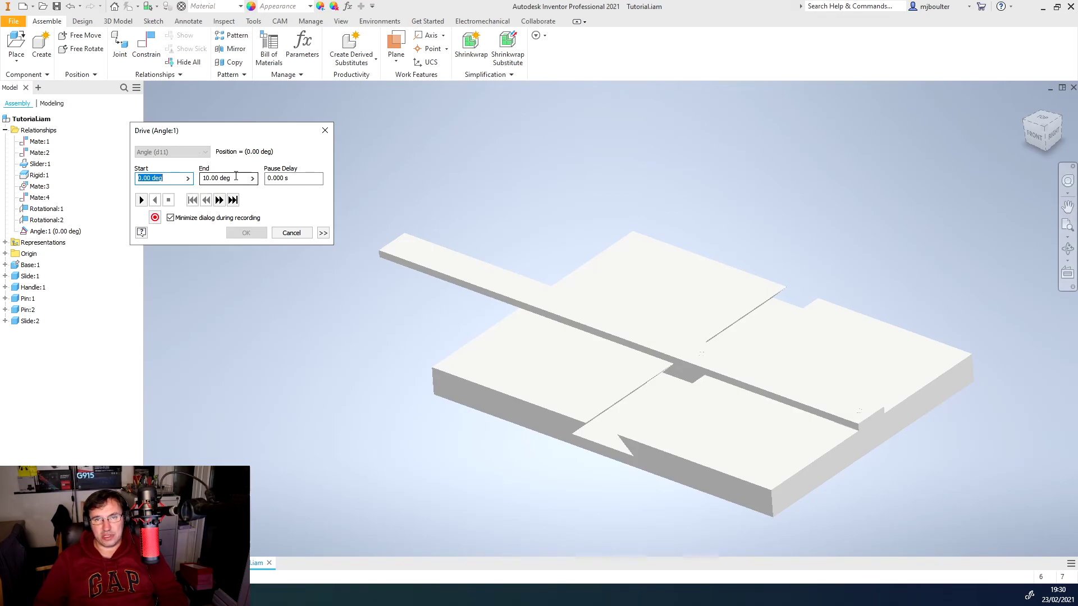
{"action": "key", "text": "Tab"}
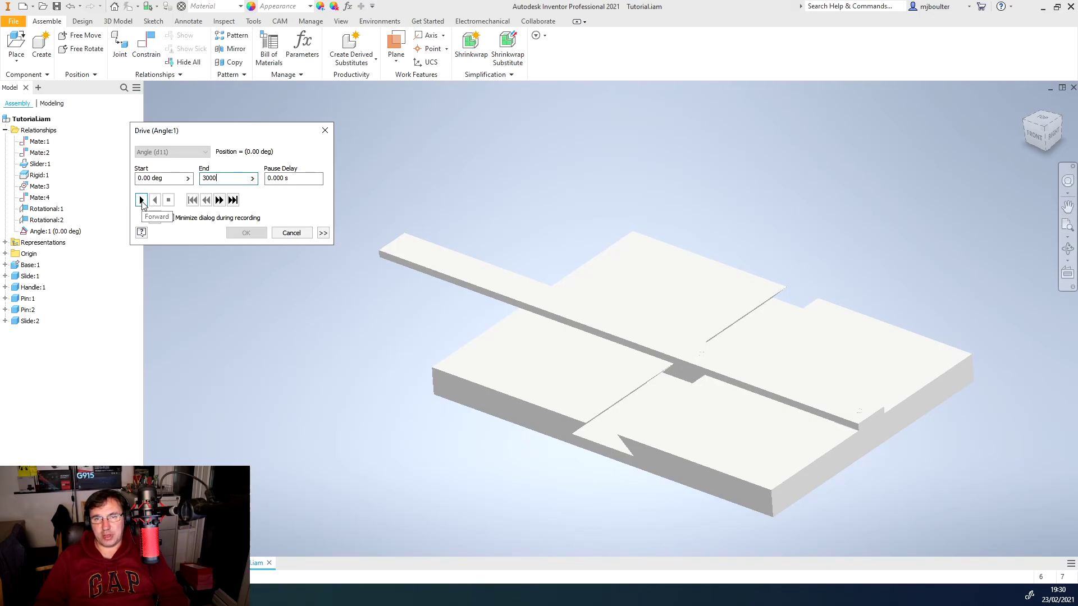
{"action": "left_click", "coordinate": [141, 200]}
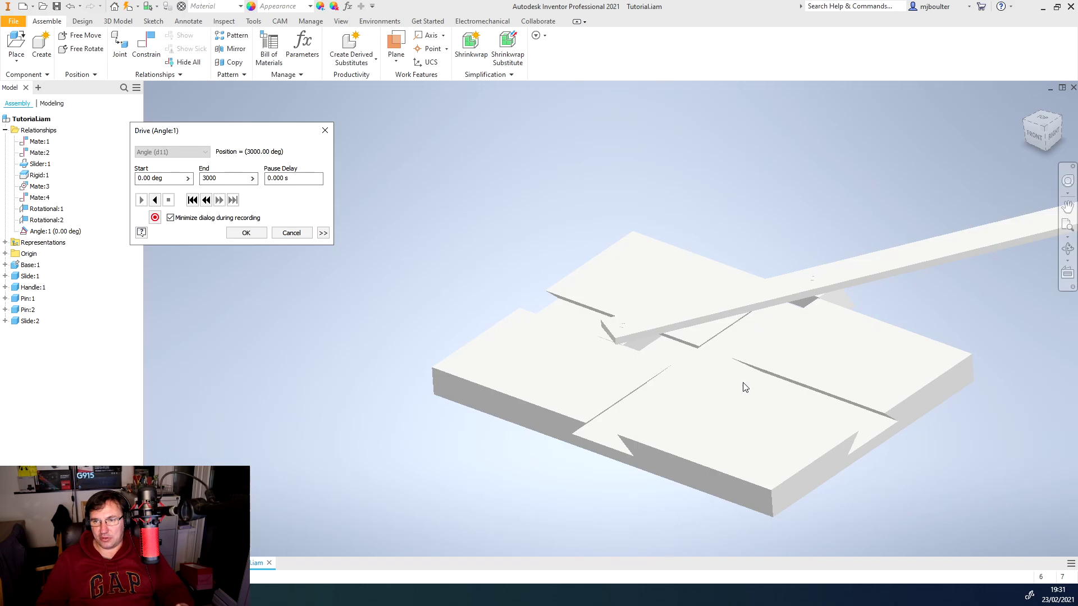
{"action": "middle_click_drag", "start_coordinate": [709, 372], "coordinate": [707, 370]}
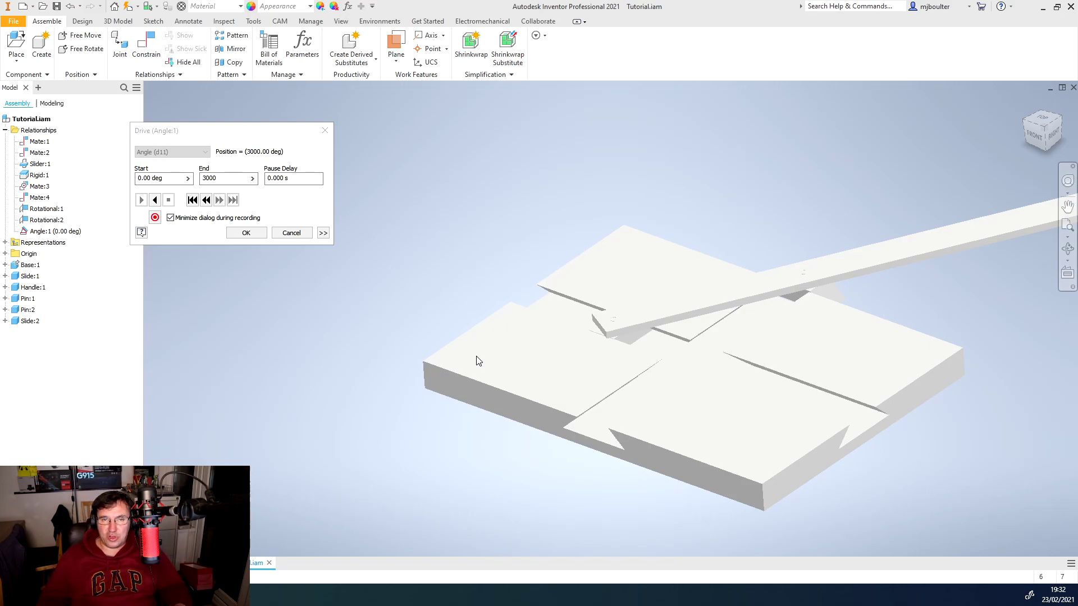
{"action": "left_click", "coordinate": [291, 231]}
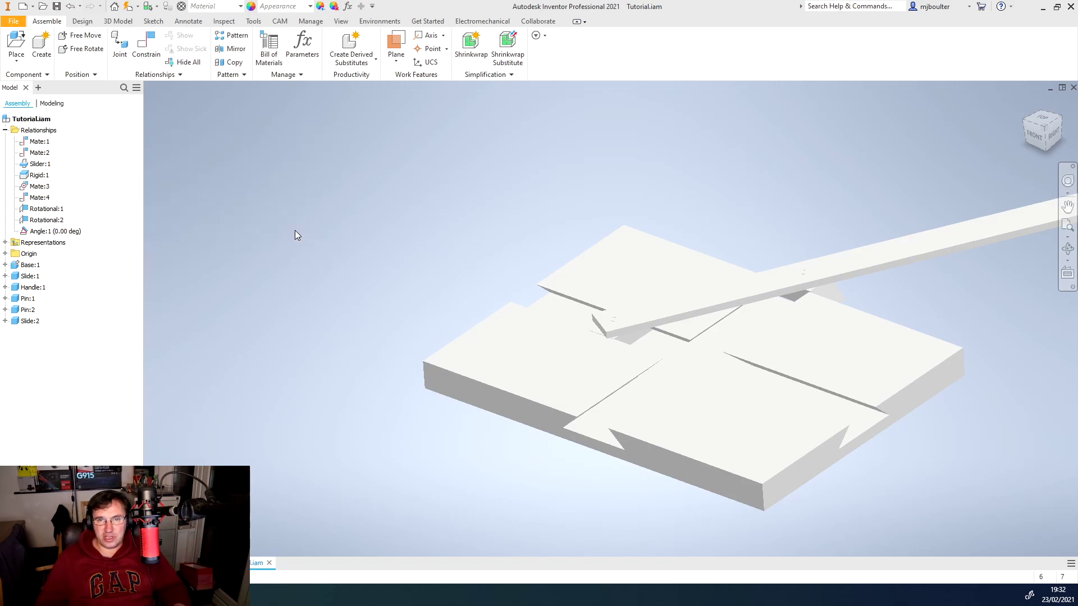
{"action": "mouse_move", "coordinate": [353, 331]}
{"action": "middle_mouse_down", "text": "shift"}
{"action": "mouse_move", "coordinate": [385, 347]}
{"action": "mouse_move", "coordinate": [401, 332]}
{"action": "mouse_move", "coordinate": [356, 320]}
{"action": "mouse_move", "coordinate": [344, 330]}
{"action": "middle_mouse_up", "text": "shift"}
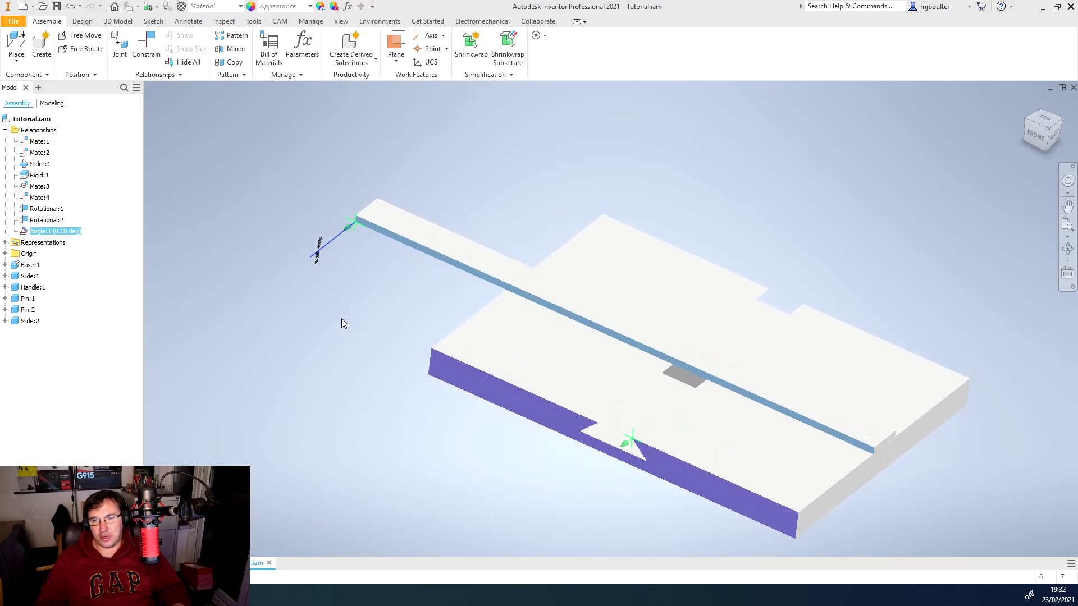